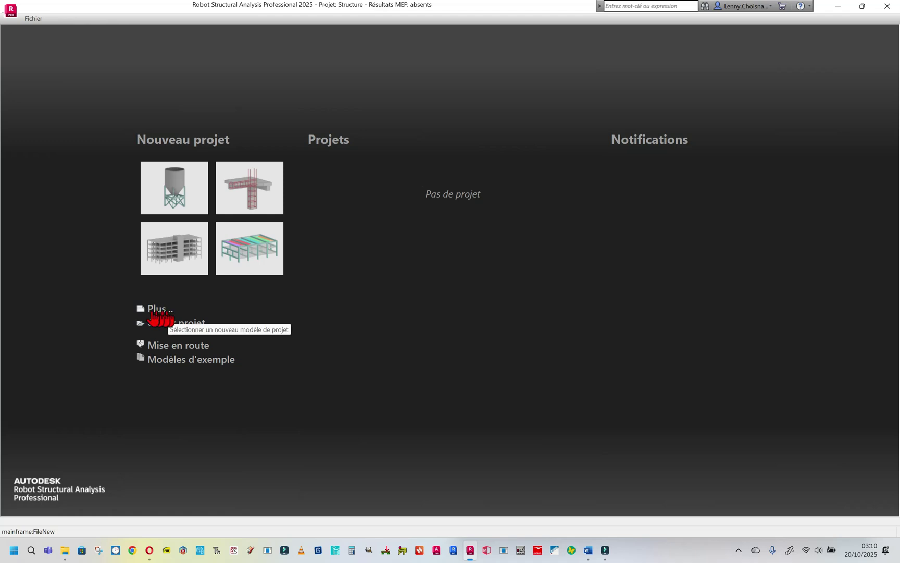
Step: Create a new project from the silo structure template and add a first node at coordinates 0; 0; 0
{"action": "left_click", "coordinate": [157, 310]}
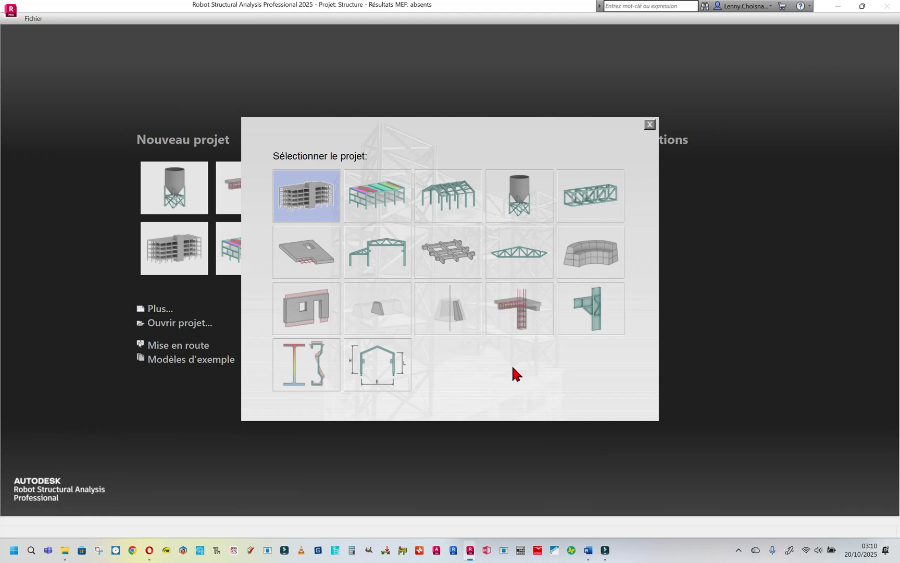
{"action": "left_click", "coordinate": [521, 201]}
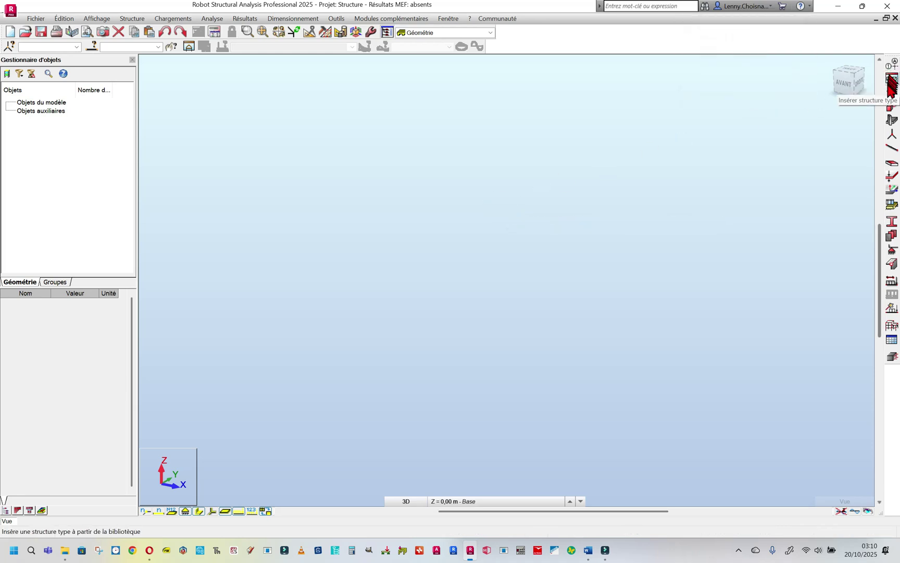
{"action": "left_click", "coordinate": [891, 141]}
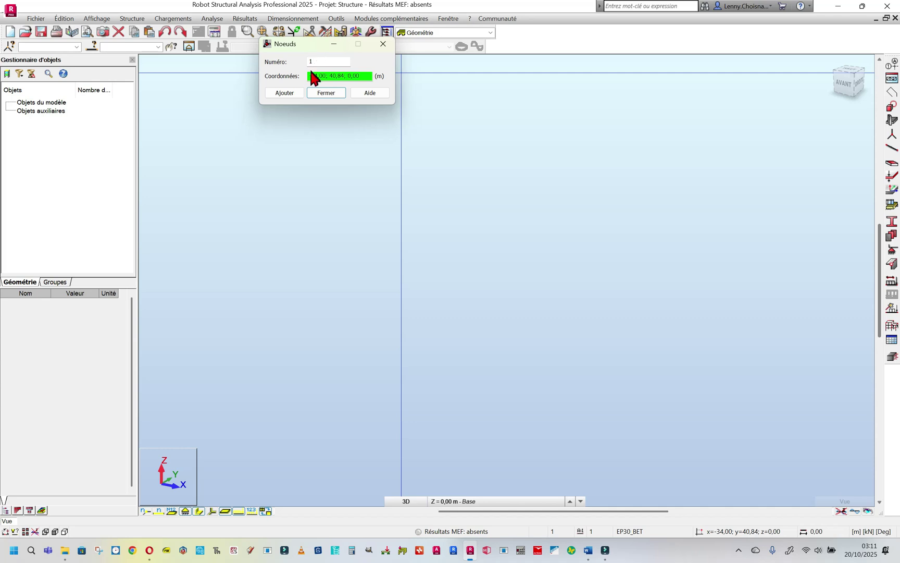
{"action": "left_click", "coordinate": [345, 77]}
{"action": "type", "text": "0"}
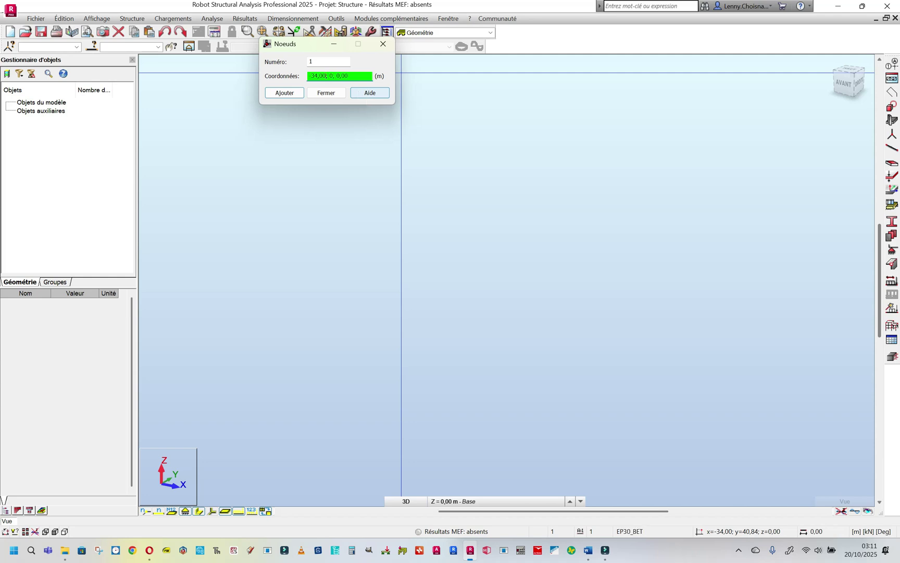
{"action": "key", "text": "BackSpace"}
{"action": "type", "text": "0"}
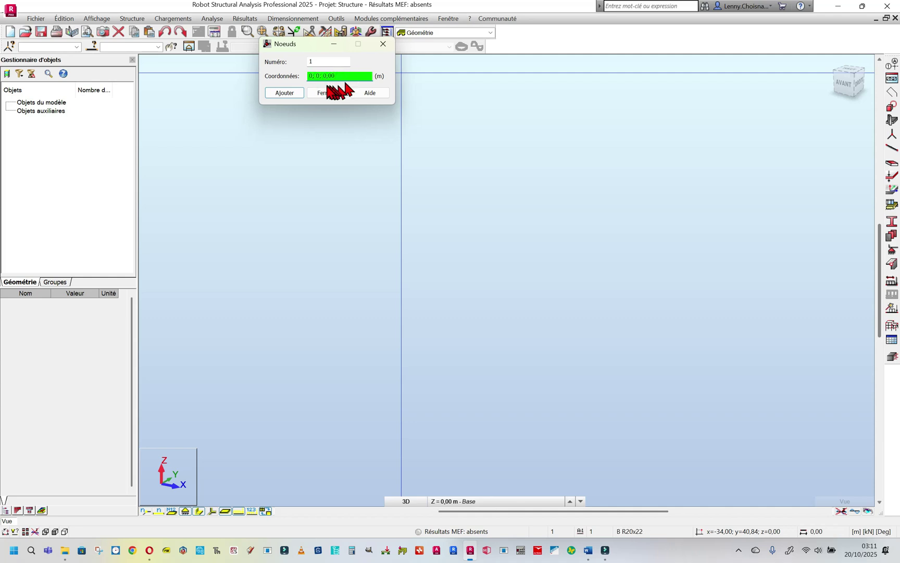
{"action": "left_click", "coordinate": [295, 92]}
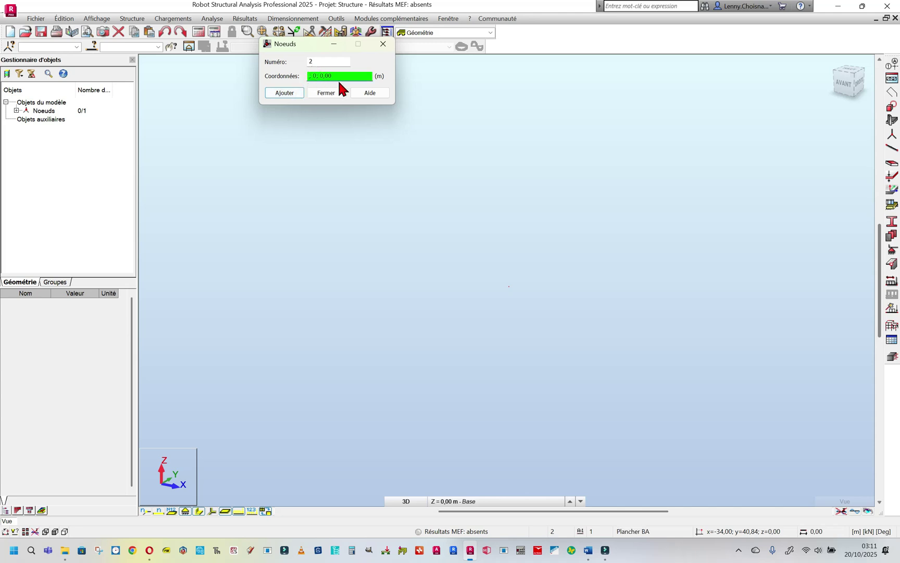
Step: Add two more nodes on the X axis, at x = 0.5 m and x = 3 m, with Y and Z at 0
{"action": "type", "text": "0.5"}
{"action": "left_click", "coordinate": [292, 94]}
{"action": "type", "text": "0"}
{"action": "left_click", "coordinate": [290, 94]}
{"action": "left_click", "coordinate": [325, 94]}
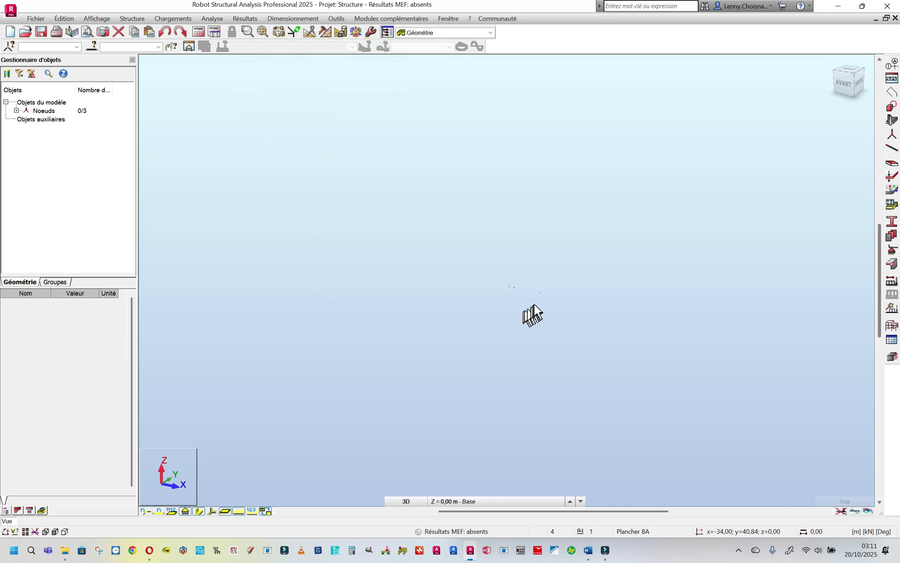
Step: Display the node numbers and set the model view to 2D in the XZ plane
{"action": "scroll", "coordinate": [536, 303], "scroll_direction": "up", "scroll_amount": 3}
{"action": "left_click", "coordinate": [144, 512]}
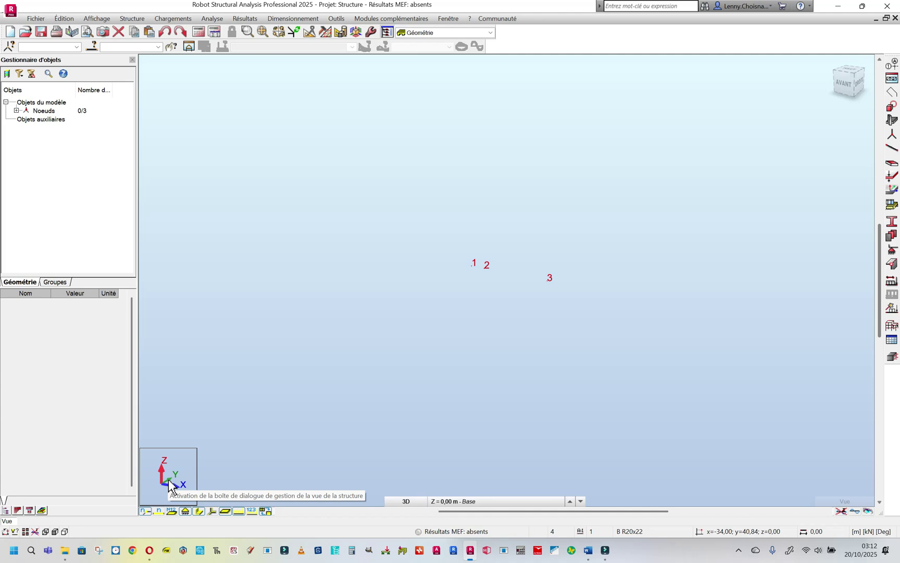
{"action": "left_click", "coordinate": [845, 83]}
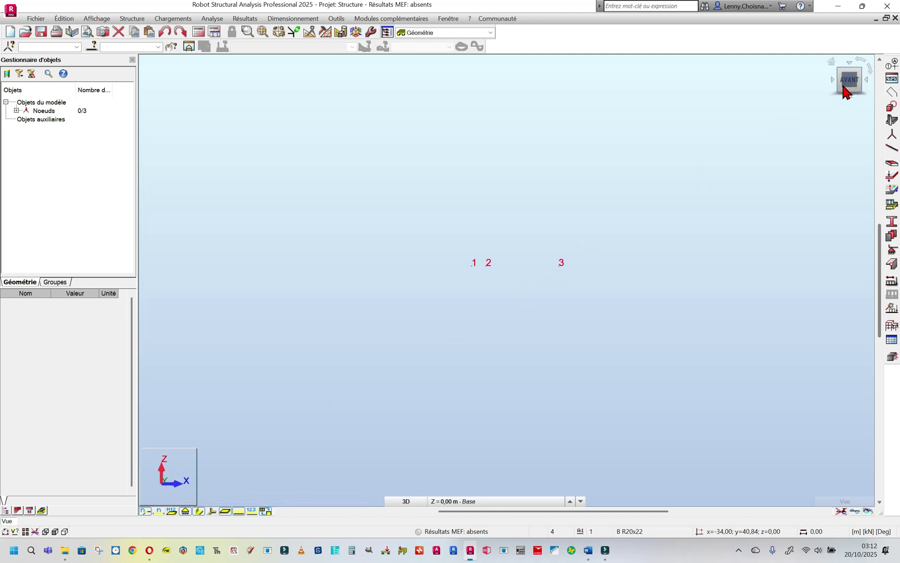
{"action": "scroll", "coordinate": [565, 260], "scroll_direction": "up", "scroll_amount": 4}
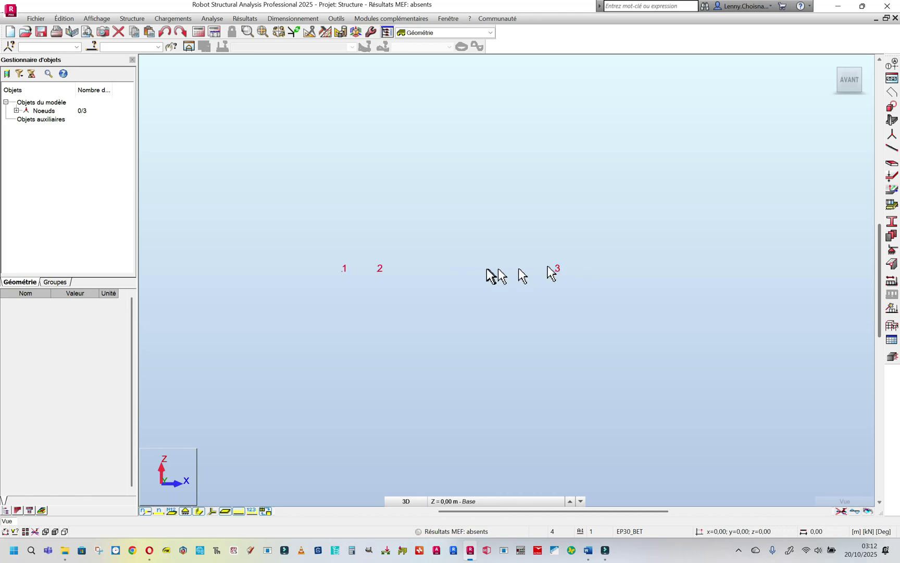
{"action": "left_click", "coordinate": [175, 473]}
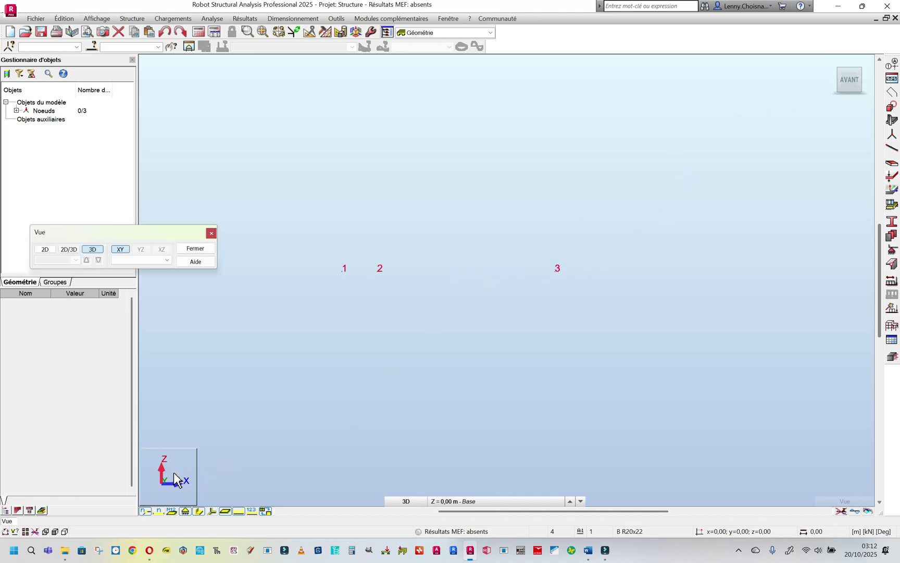
{"action": "left_click", "coordinate": [45, 250]}
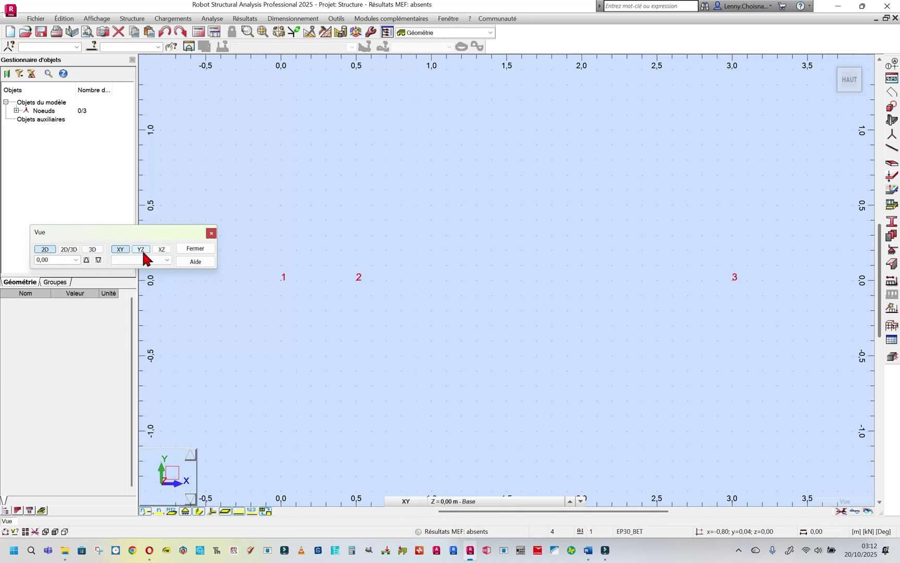
{"action": "left_click", "coordinate": [161, 250]}
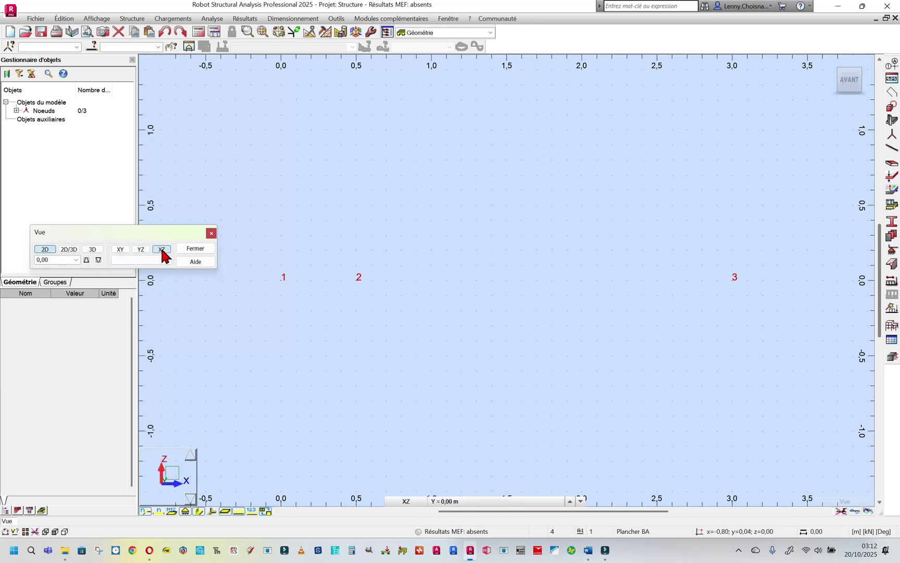
{"action": "left_click", "coordinate": [125, 250]}
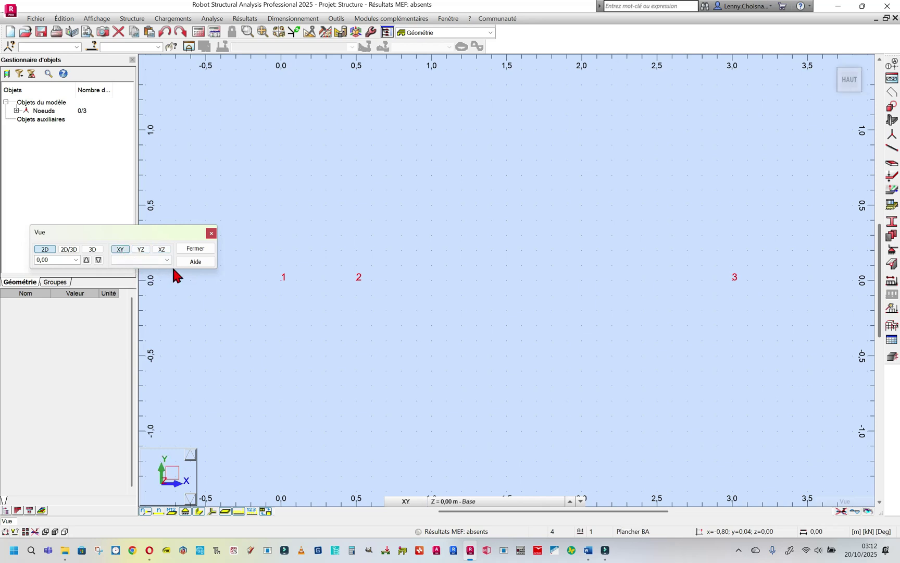
{"action": "left_click", "coordinate": [161, 250]}
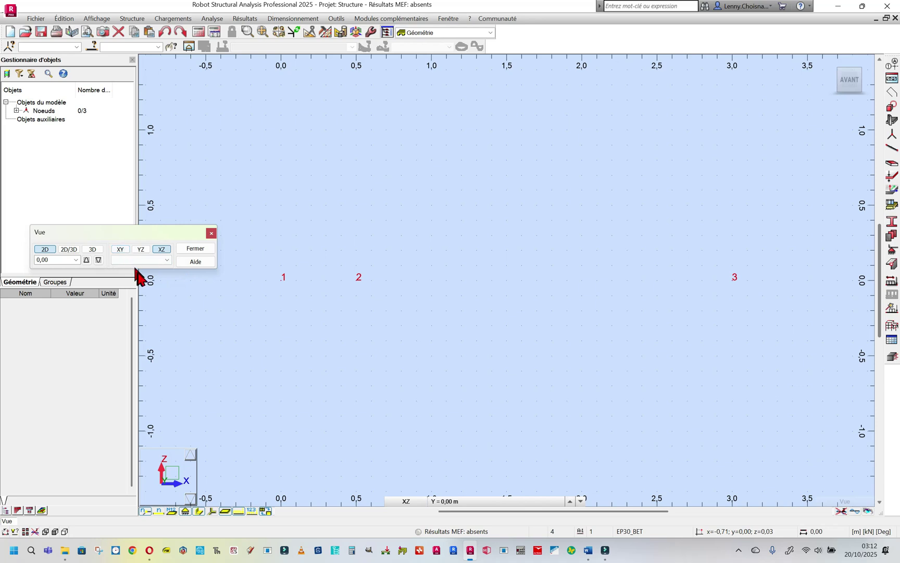
{"action": "left_click", "coordinate": [211, 234]}
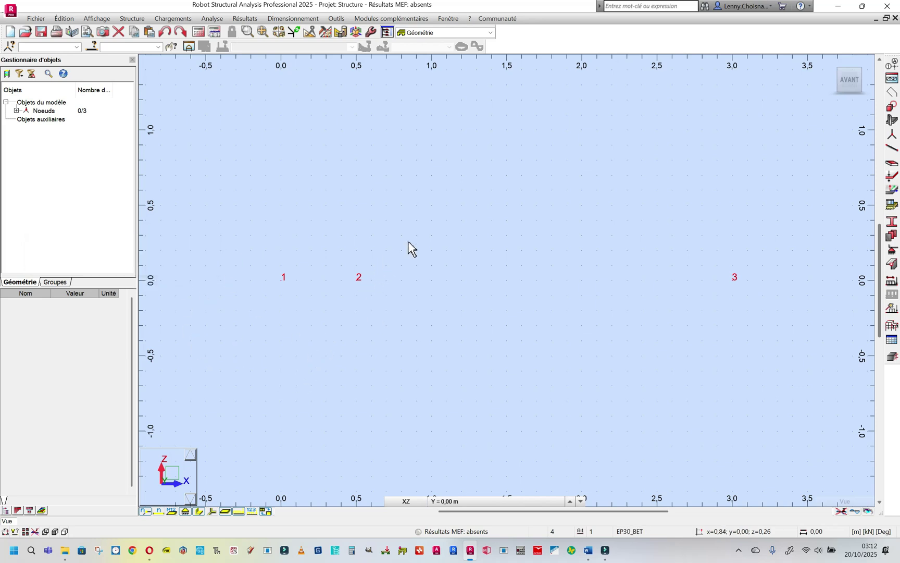
Step: Draw two IPE 100 bars, one from node 1 to node 2 and one from node 2 to node 3
{"action": "left_click", "coordinate": [894, 153]}
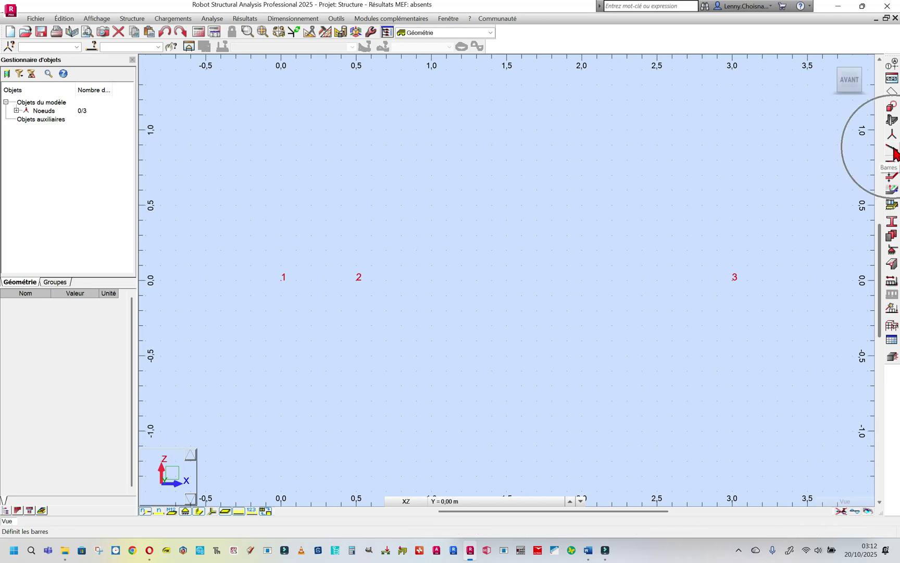
{"action": "left_click", "coordinate": [892, 147]}
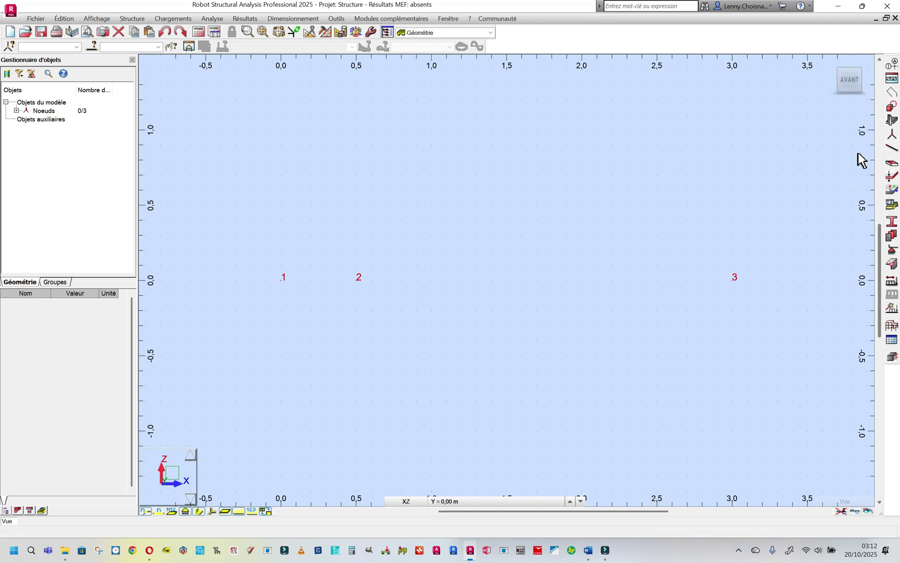
{"action": "left_click", "coordinate": [891, 150]}
{"action": "left_click", "coordinate": [891, 151]}
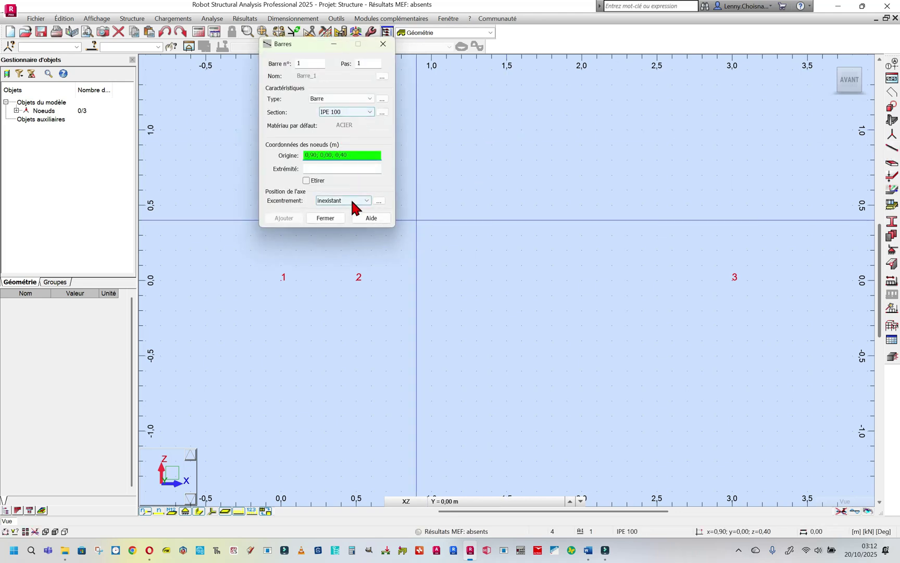
{"action": "left_click", "coordinate": [282, 281]}
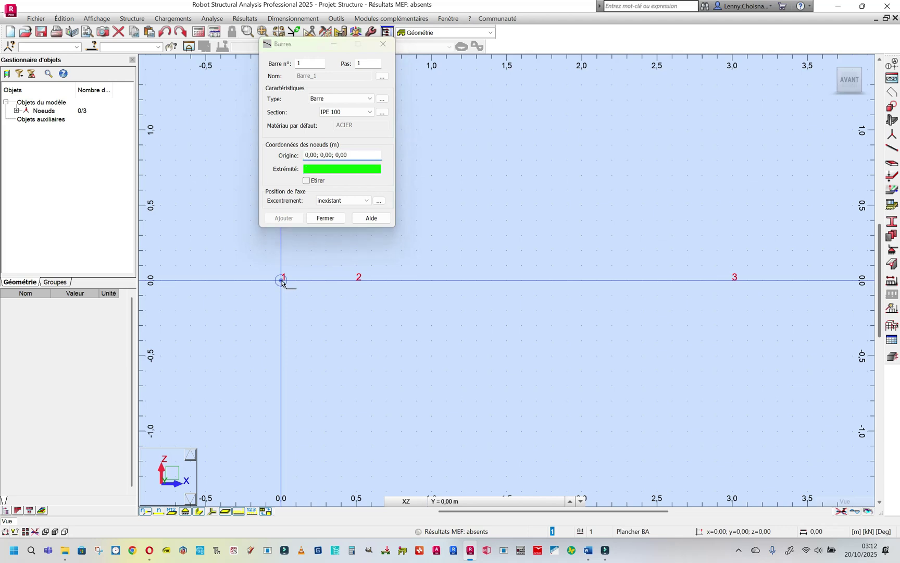
{"action": "left_click", "coordinate": [357, 282]}
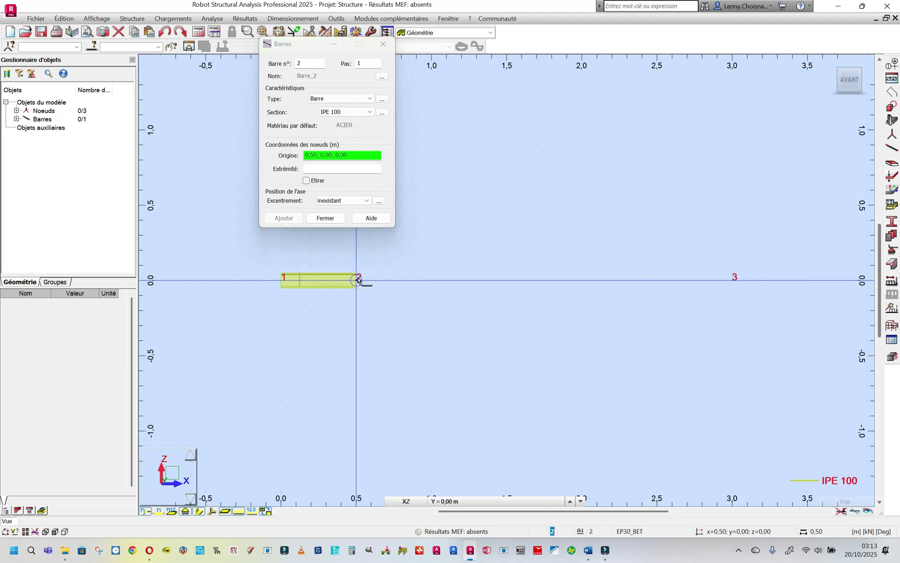
{"action": "left_click", "coordinate": [733, 282]}
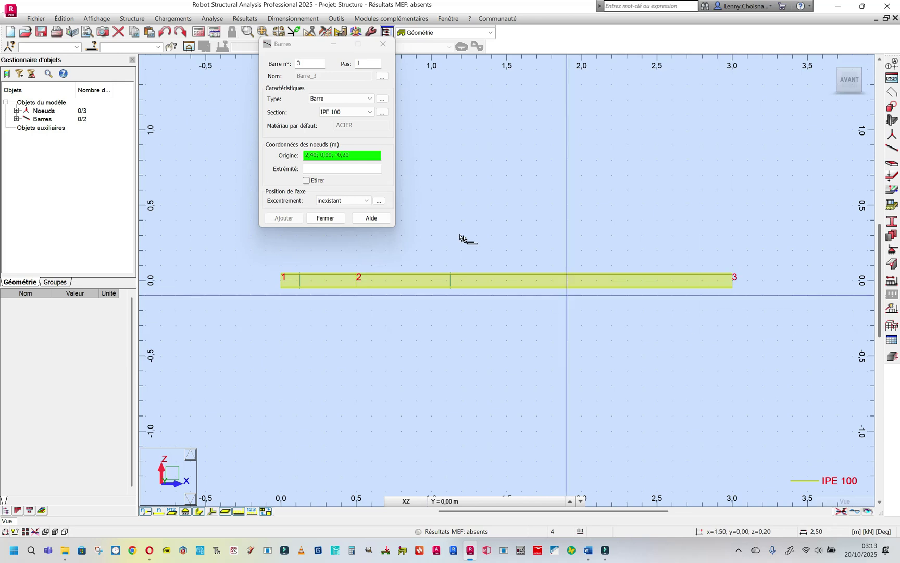
{"action": "left_click", "coordinate": [328, 218]}
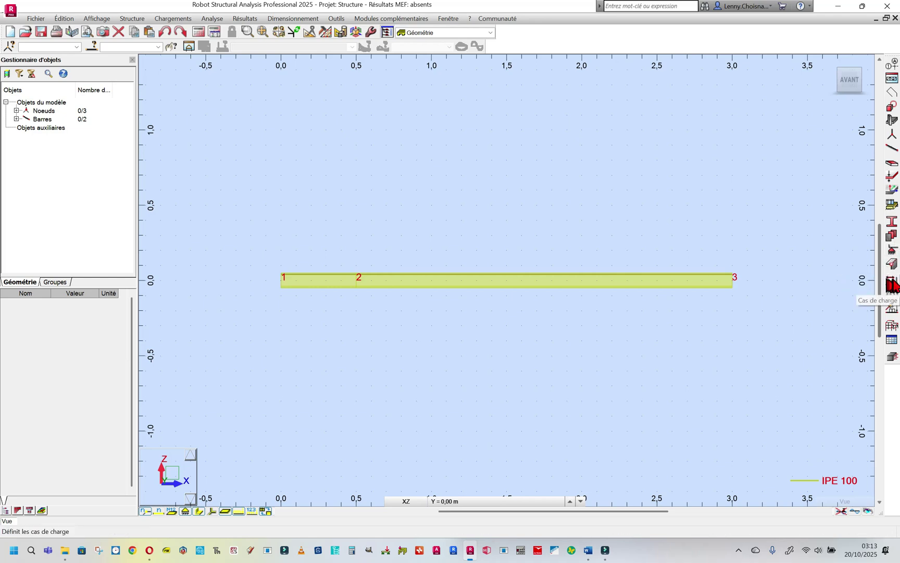
Step: Assign a fixed nodal support (Encastrement) to node 3 at the end of the beam
{"action": "key", "text": "ctrl"}
{"action": "key", "text": "ctrl"}
{"action": "key", "text": "ctrl"}
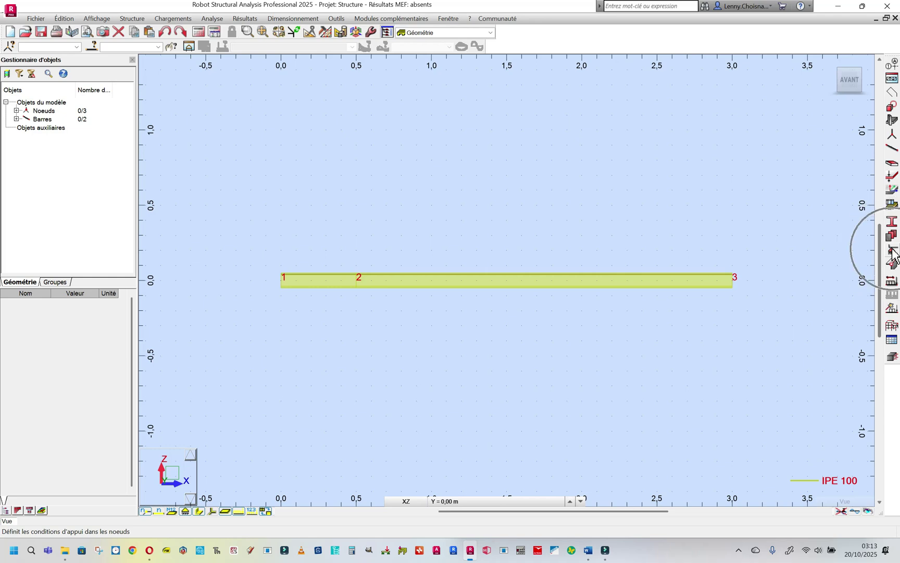
{"action": "left_click", "coordinate": [894, 252]}
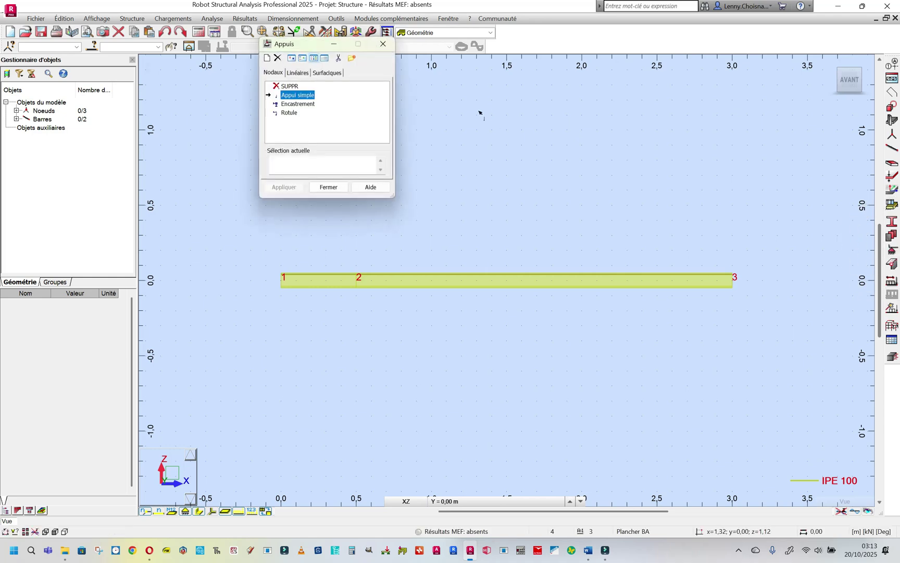
{"action": "left_click", "coordinate": [299, 104]}
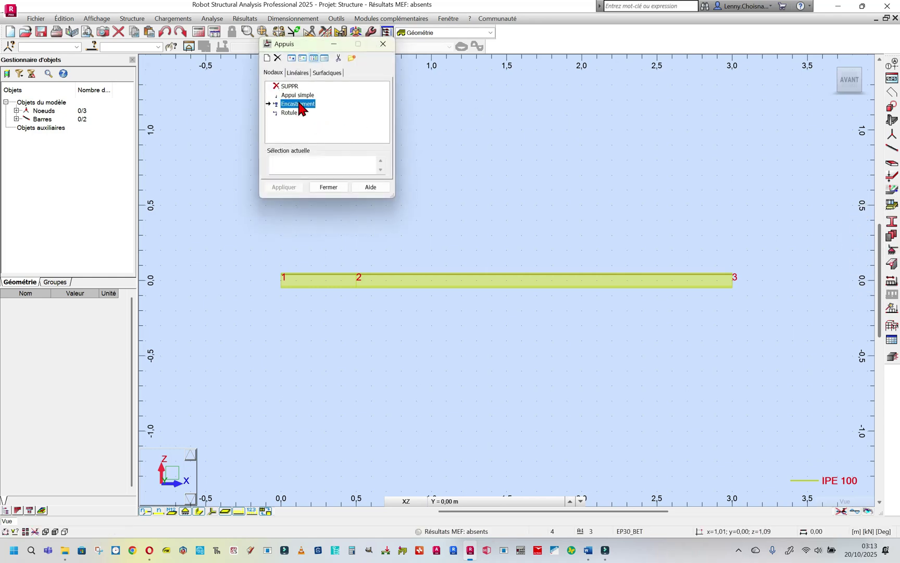
{"action": "left_click", "coordinate": [732, 282]}
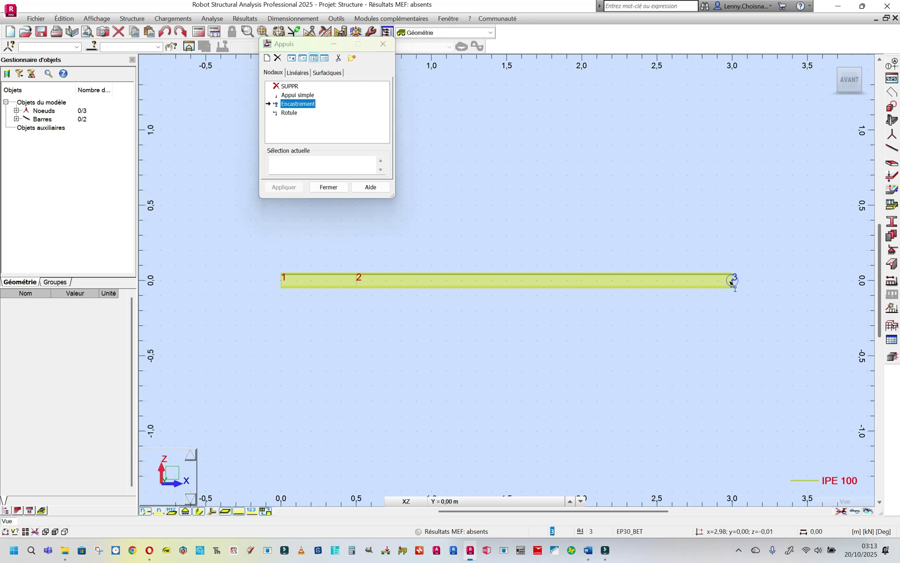
{"action": "left_click", "coordinate": [328, 188]}
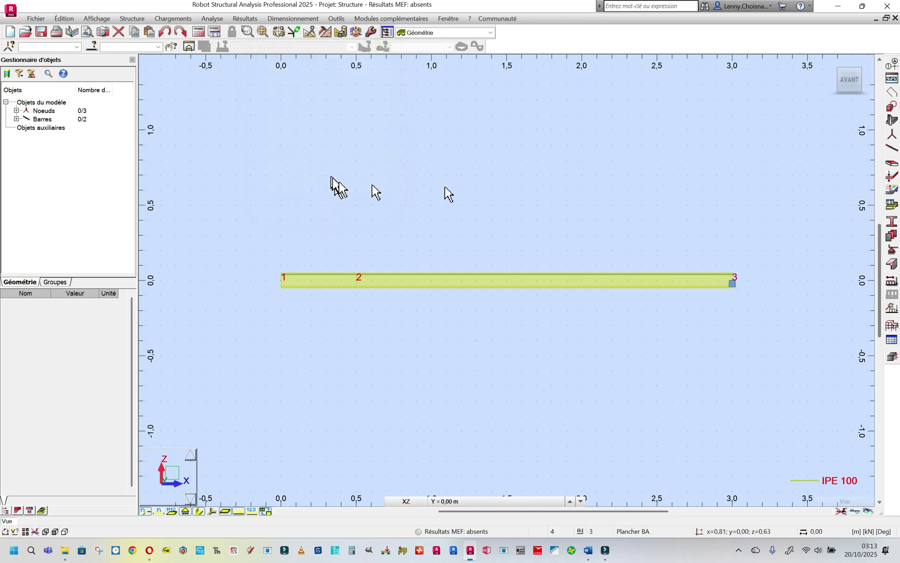
Step: Add the load case PERM1 with nature permanente and sub-nature Structurelle
{"action": "left_click", "coordinate": [890, 277]}
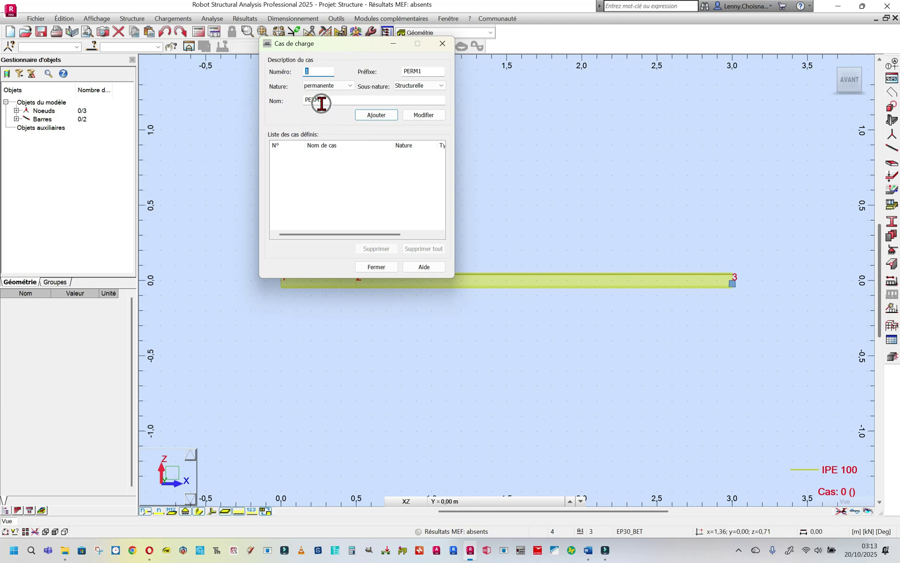
{"action": "left_click", "coordinate": [375, 116]}
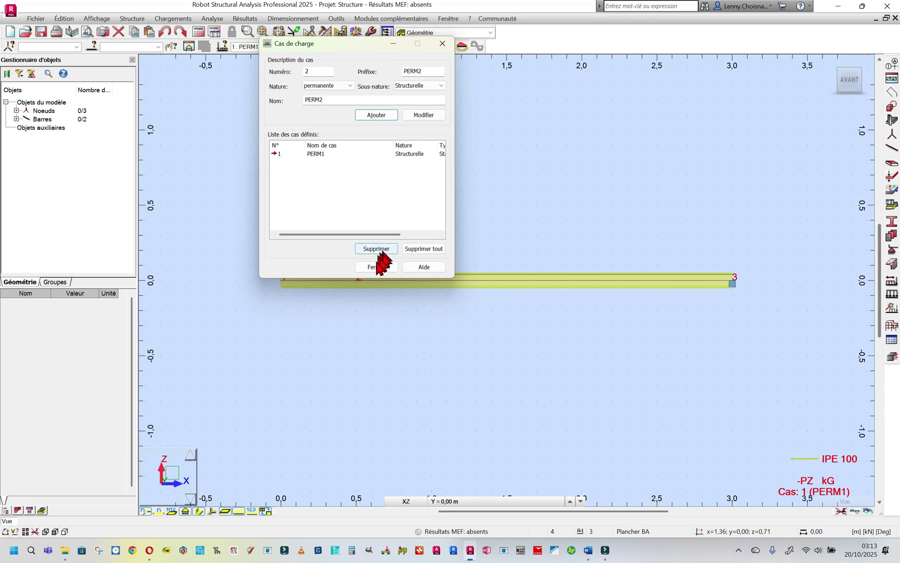
{"action": "left_click", "coordinate": [376, 266]}
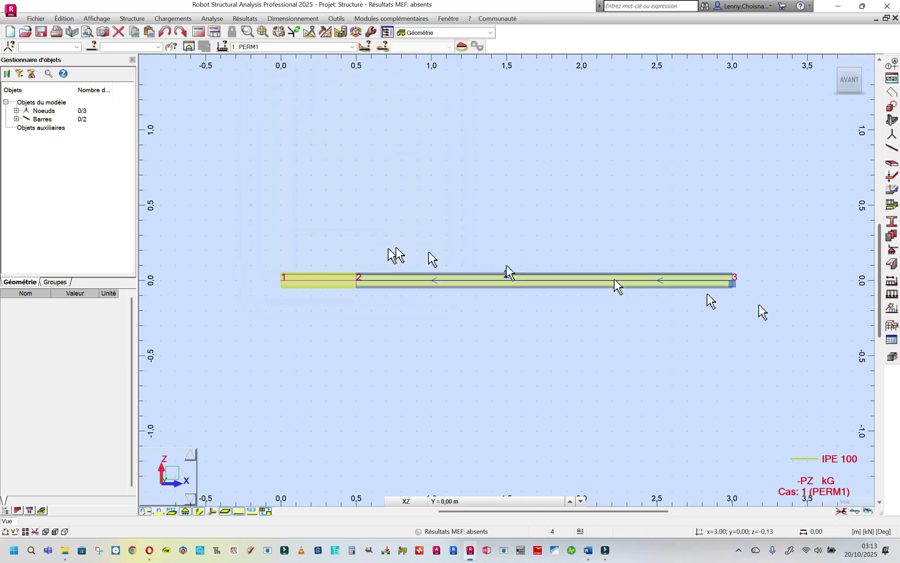
Step: Apply a nodal force of -1 kN in Z to node 2 under load case PERM1
{"action": "key", "text": "ctrl"}
{"action": "key", "text": "ctrl"}
{"action": "key", "text": "ctrl"}
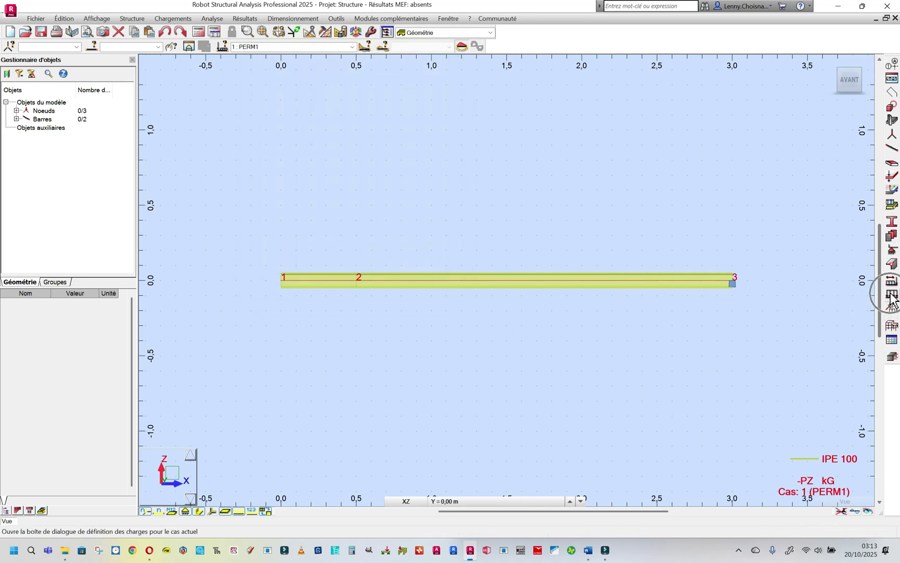
{"action": "left_click", "coordinate": [891, 296]}
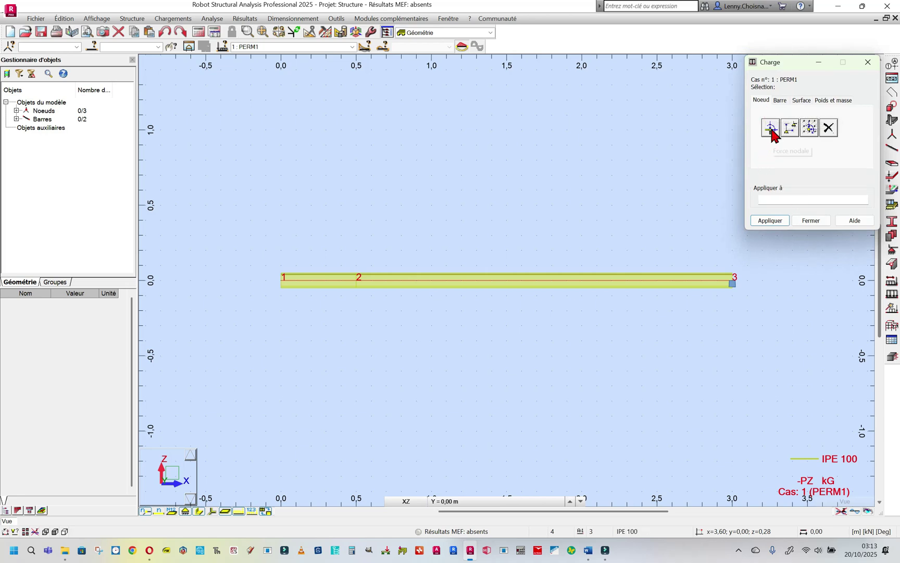
{"action": "left_click", "coordinate": [771, 128]}
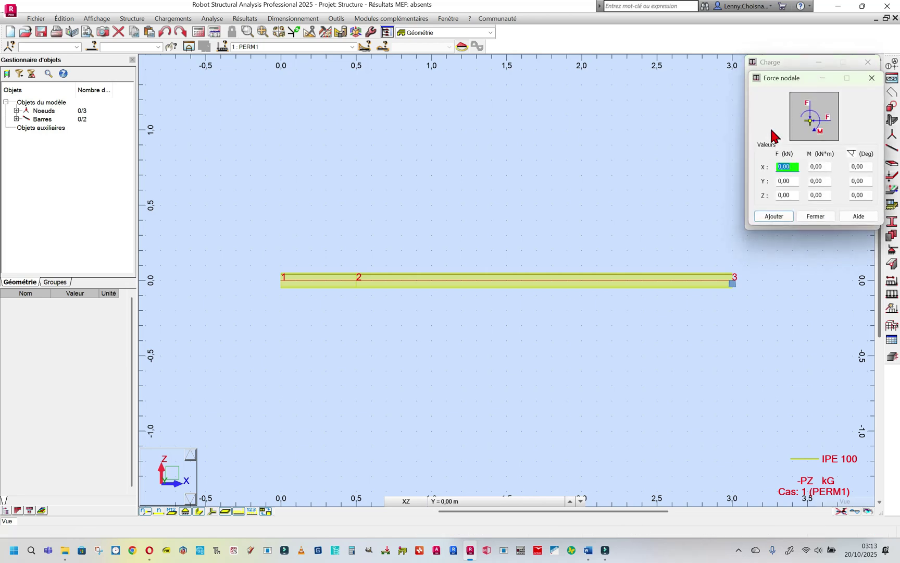
{"action": "left_click", "coordinate": [797, 192]}
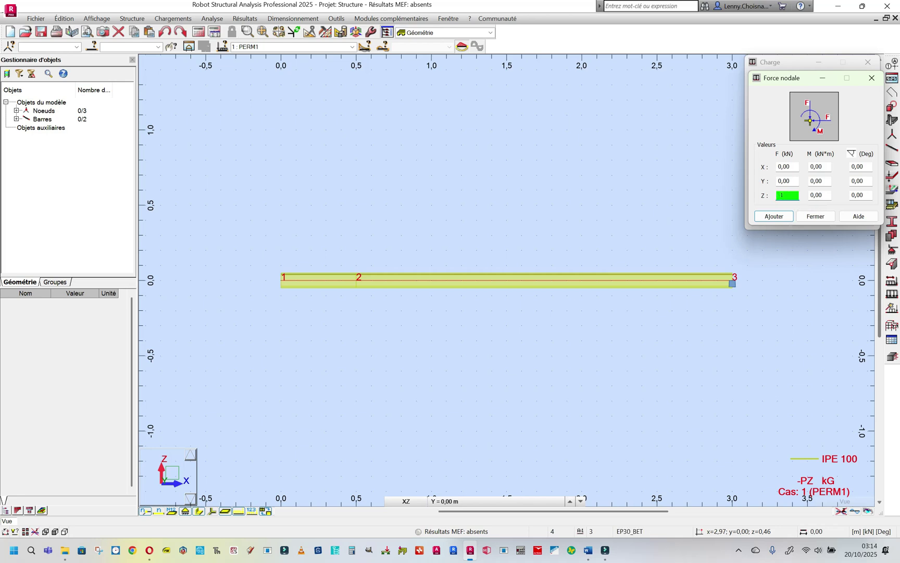
{"action": "left_click", "coordinate": [773, 216]}
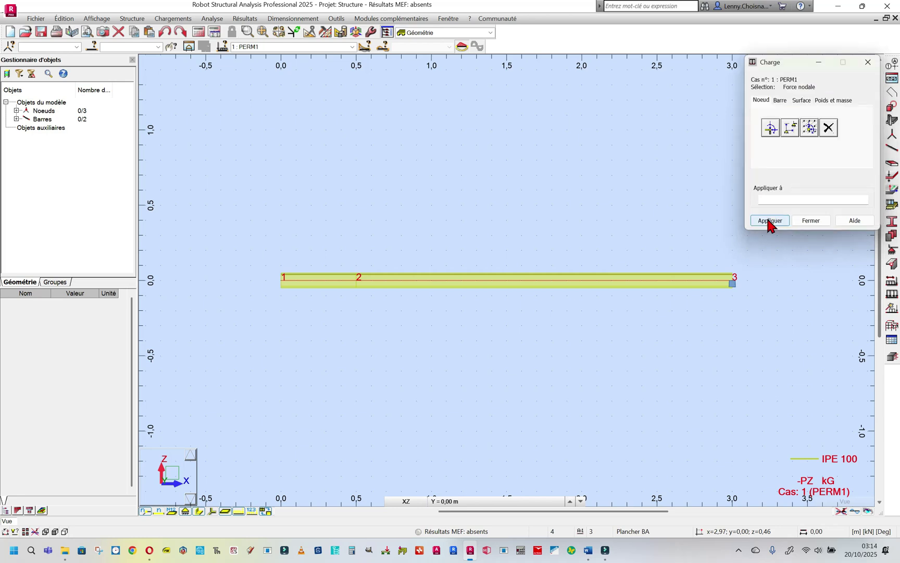
{"action": "left_click", "coordinate": [358, 284]}
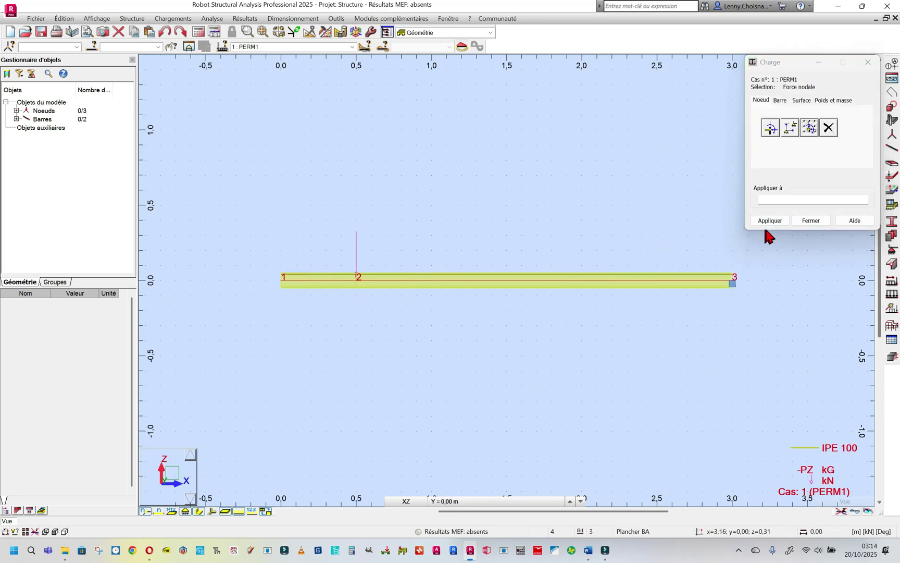
Step: Apply a uniform load of -8 kN/m in the global Z direction to both bars of the beam
{"action": "left_click", "coordinate": [779, 100]}
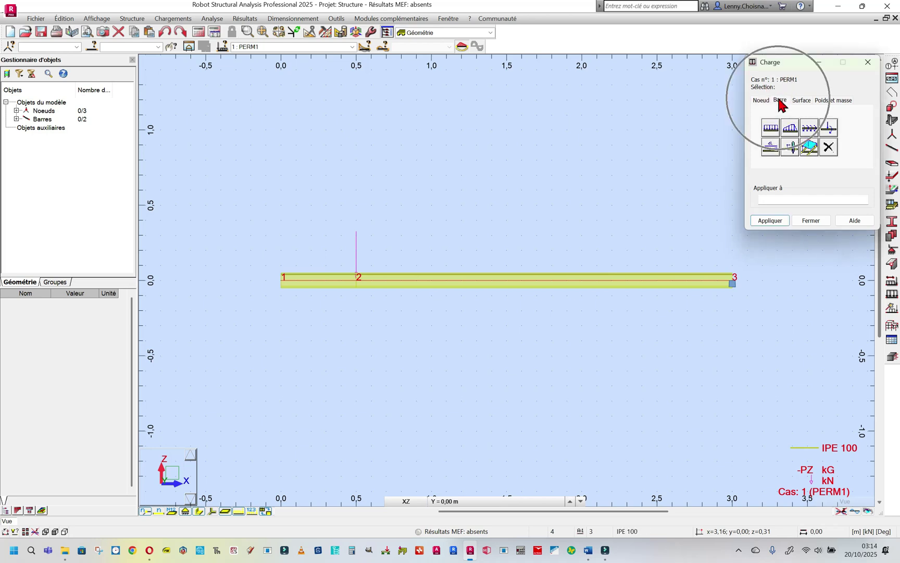
{"action": "left_click", "coordinate": [771, 128]}
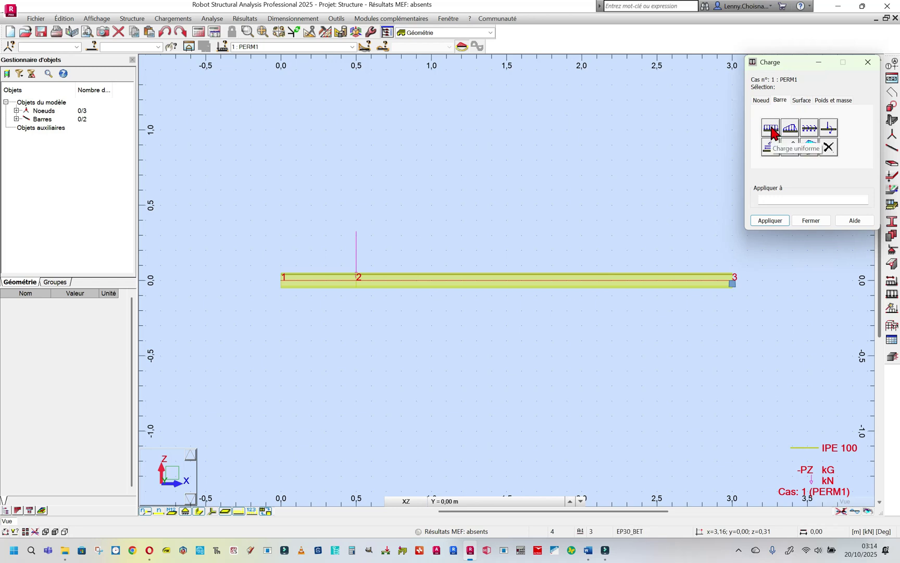
{"action": "left_click", "coordinate": [817, 194]}
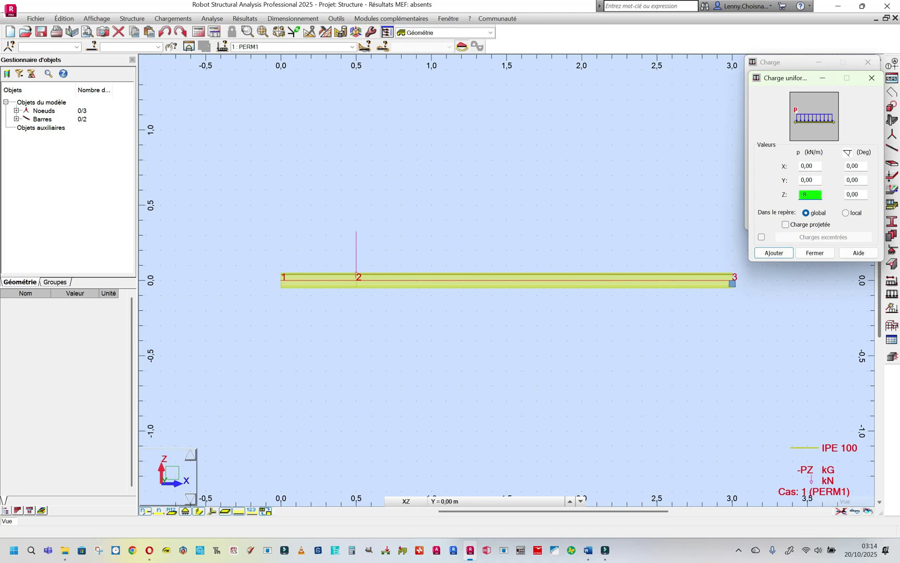
{"action": "left_click", "coordinate": [776, 253]}
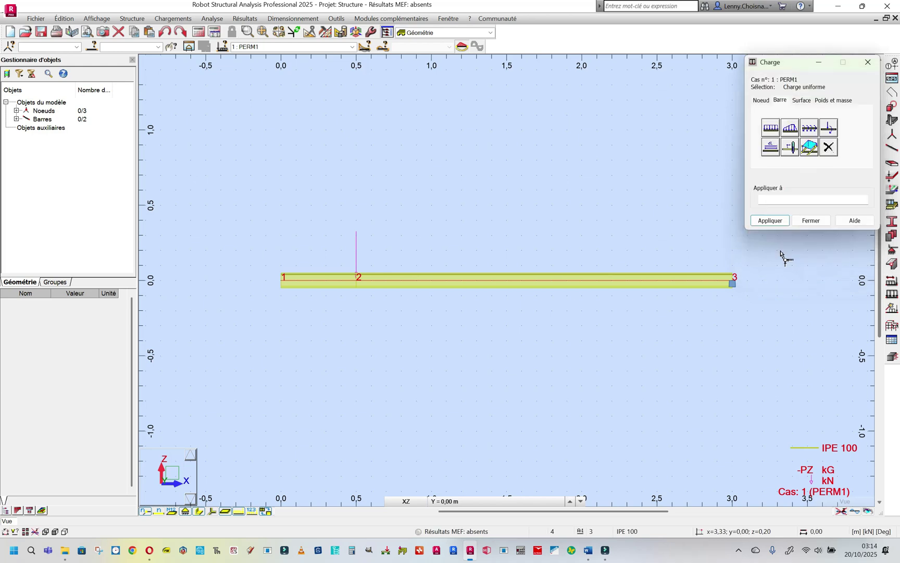
{"action": "left_click", "coordinate": [342, 288]}
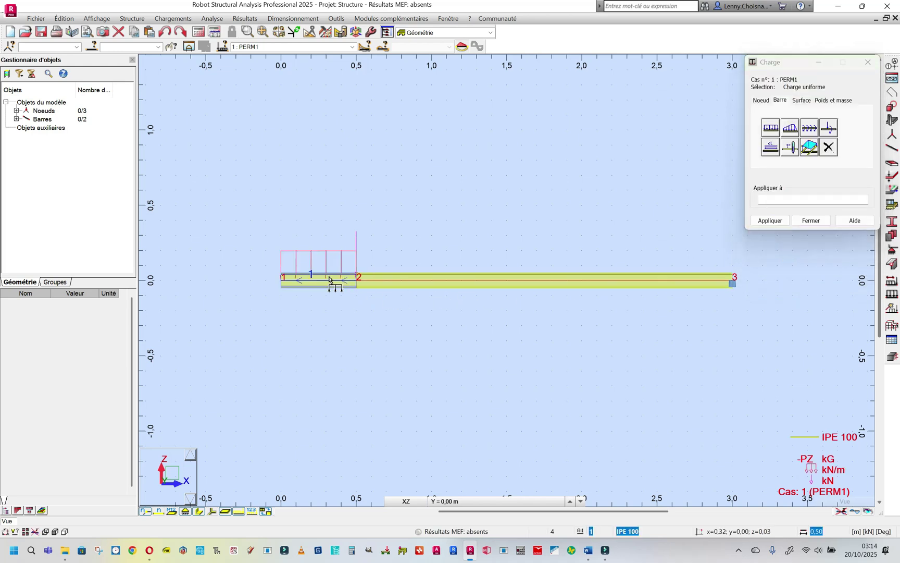
{"action": "left_click", "coordinate": [424, 281]}
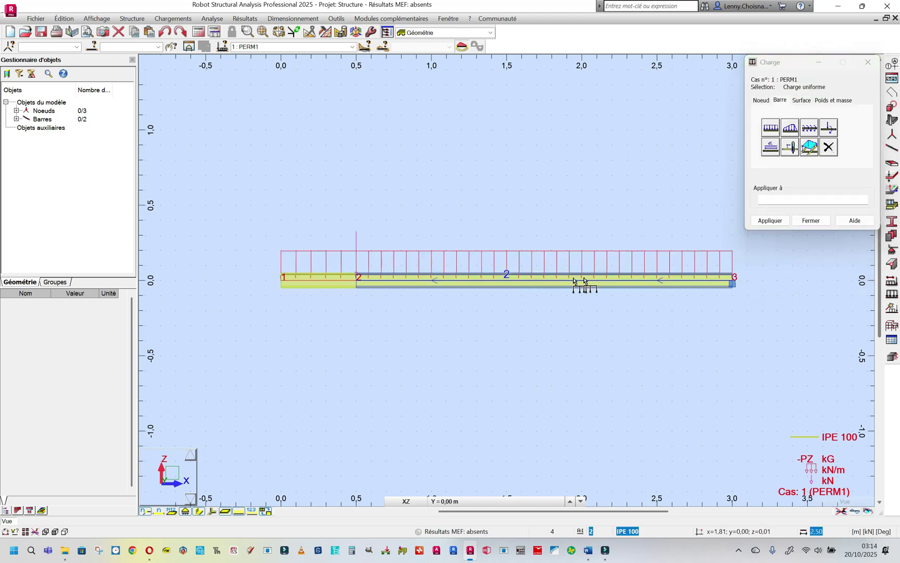
{"action": "left_click", "coordinate": [809, 222]}
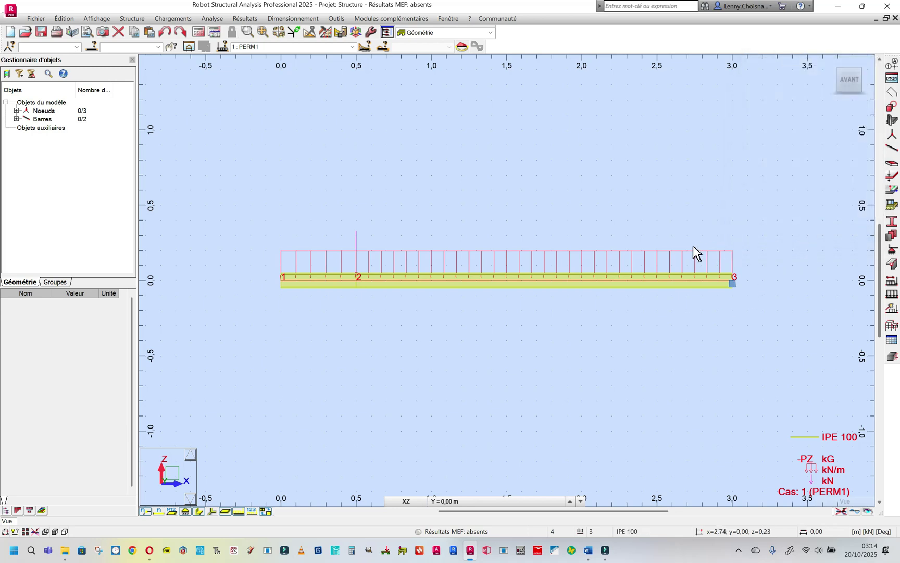
{"action": "left_click", "coordinate": [413, 106]}
{"action": "left_click", "coordinate": [464, 279]}
{"action": "left_click", "coordinate": [492, 33]}
{"action": "key", "text": "ctrl"}
{"action": "left_click", "coordinate": [491, 33]}
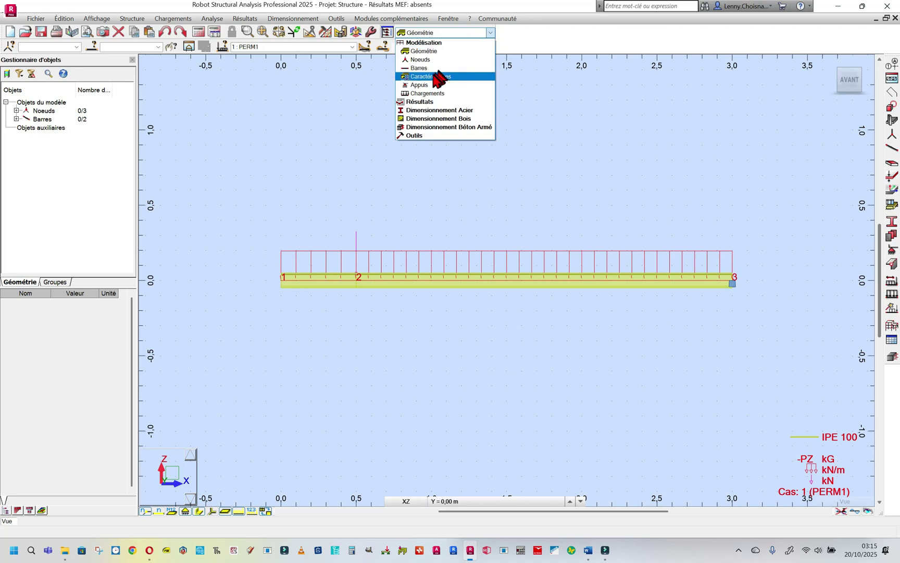
{"action": "left_click", "coordinate": [433, 76]}
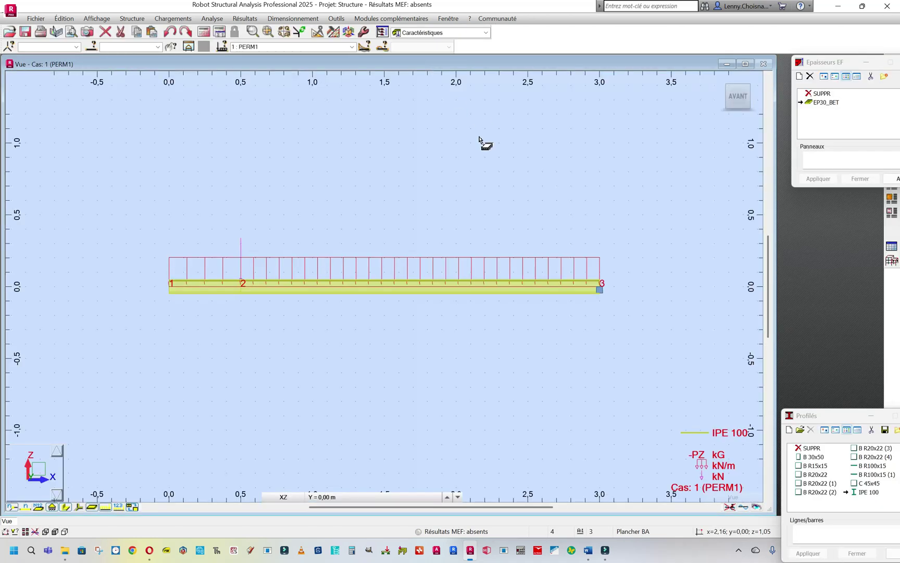
Step: Open the Chargements layout and delete the self-weight load (poids propre) of PERM1 from the loads table
{"action": "left_click", "coordinate": [486, 33]}
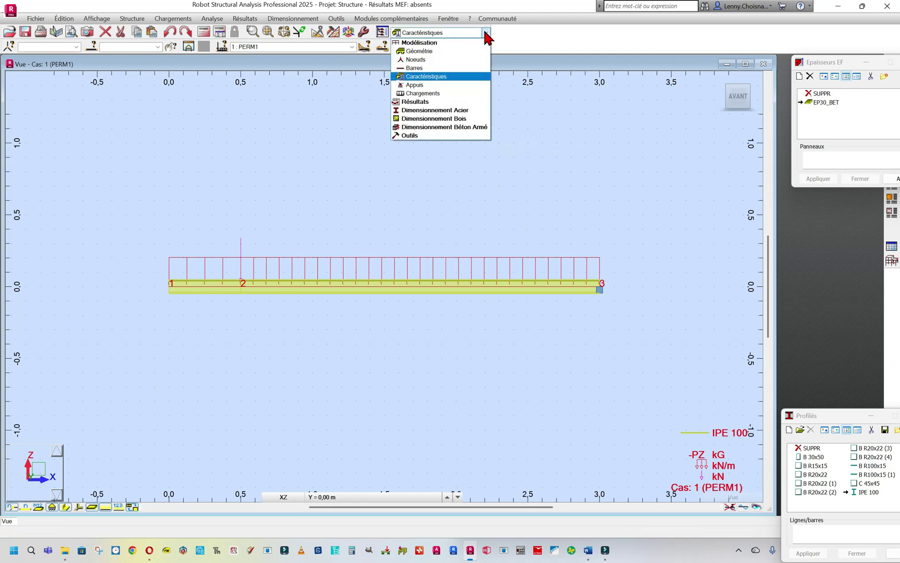
{"action": "left_click", "coordinate": [422, 94]}
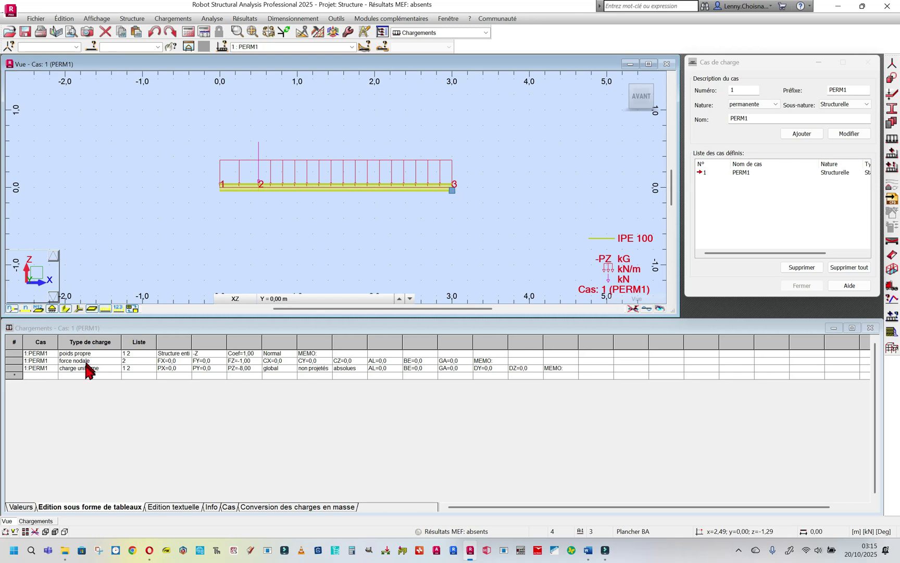
{"action": "left_click", "coordinate": [14, 353]}
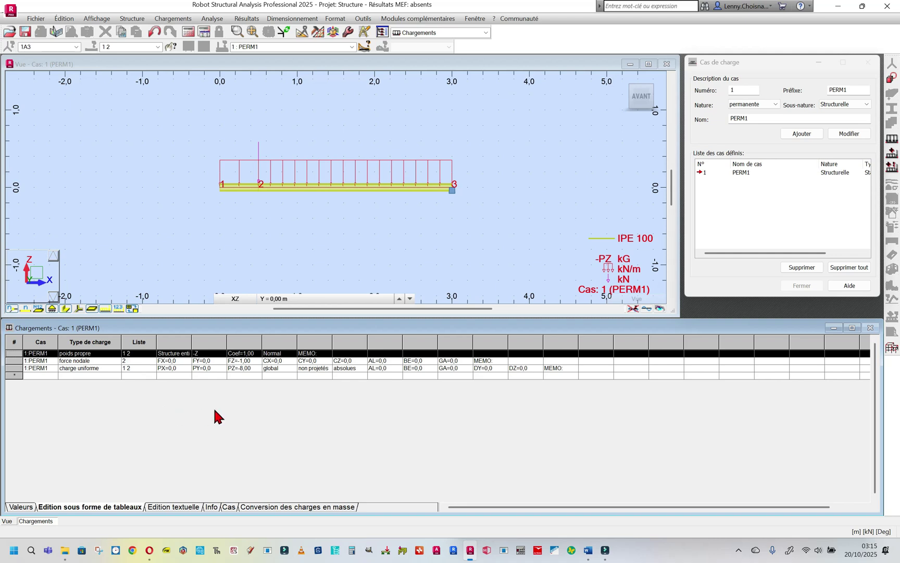
{"action": "key", "text": "Delete"}
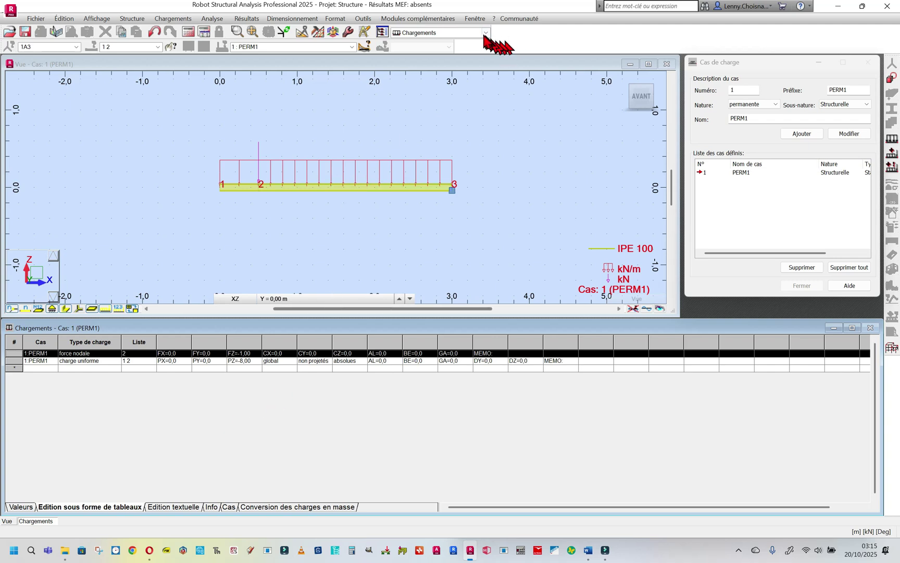
Step: Run the structural calculation of the beam model
{"action": "left_click", "coordinate": [187, 35]}
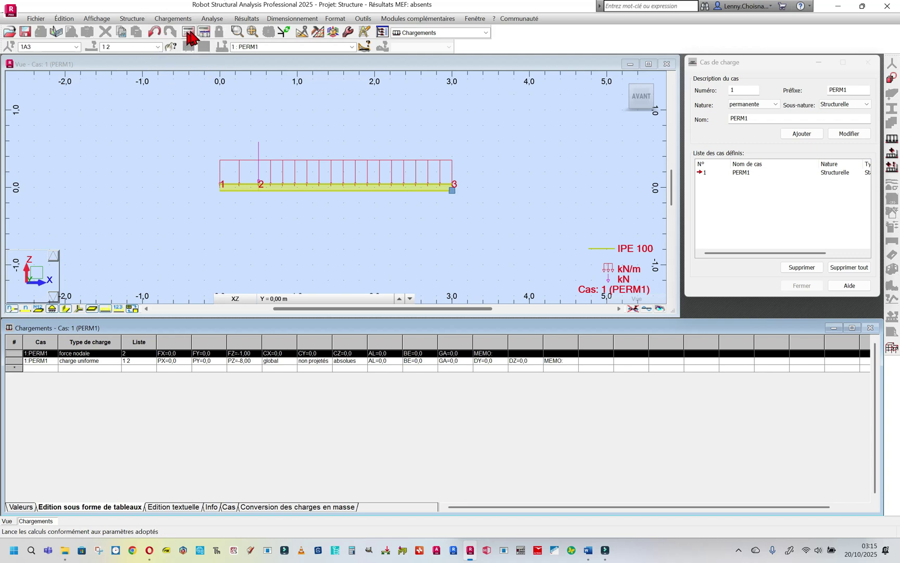
{"action": "left_click", "coordinate": [486, 33]}
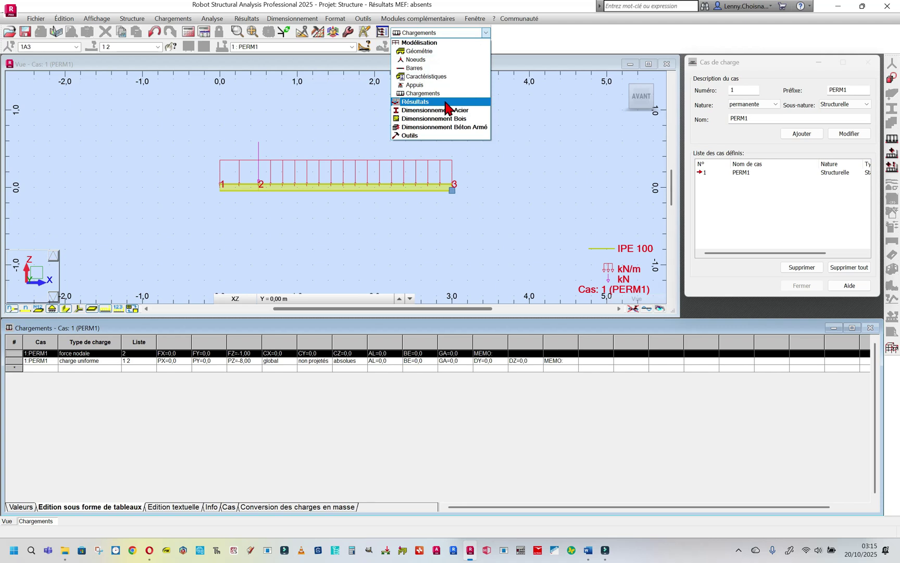
{"action": "left_click", "coordinate": [485, 33]}
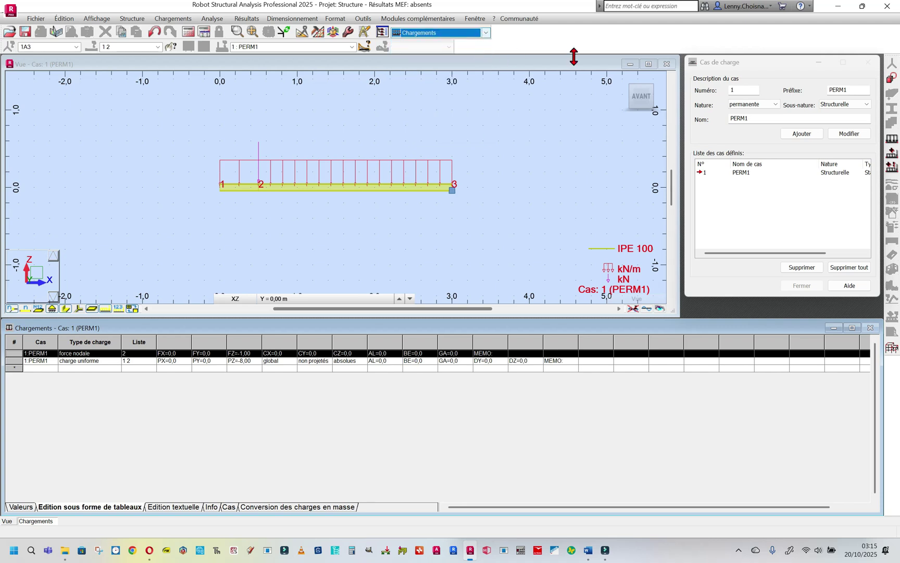
{"action": "left_click", "coordinate": [189, 34]}
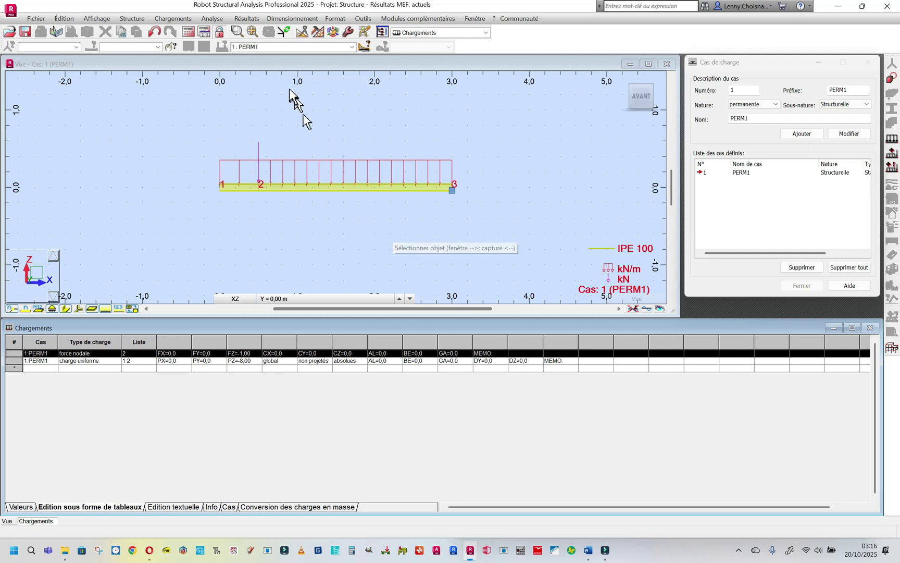
Step: Switch to the Résultats - diagrammes layout
{"action": "left_click", "coordinate": [486, 33]}
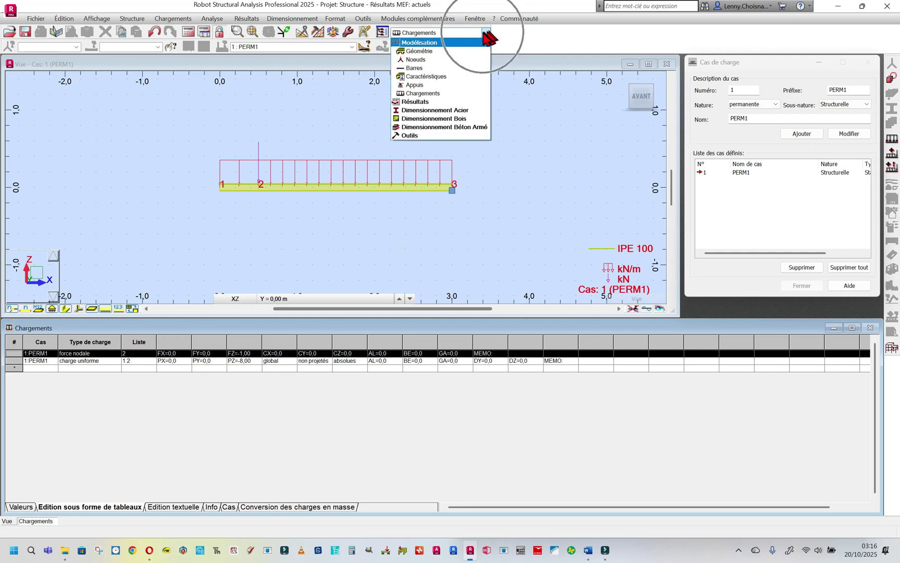
{"action": "left_click", "coordinate": [417, 102]}
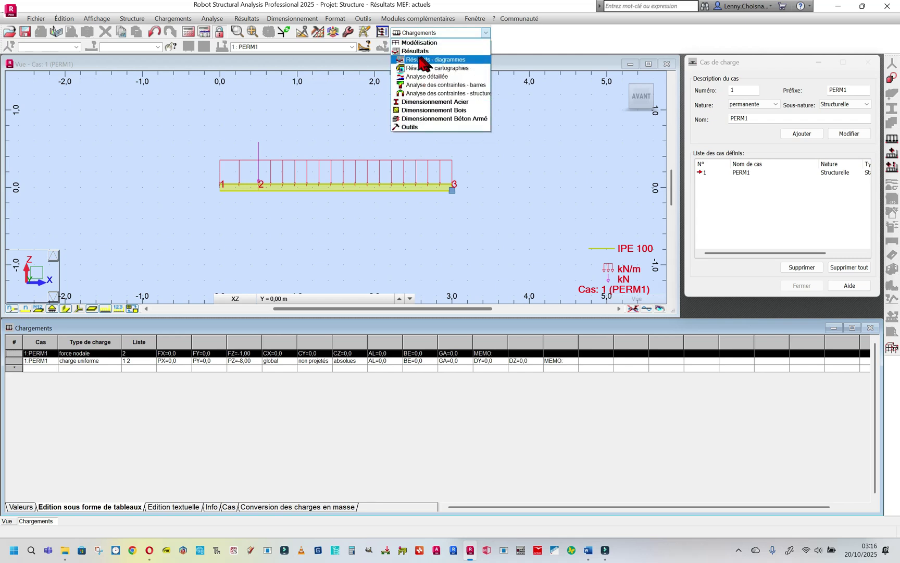
{"action": "left_click", "coordinate": [441, 61]}
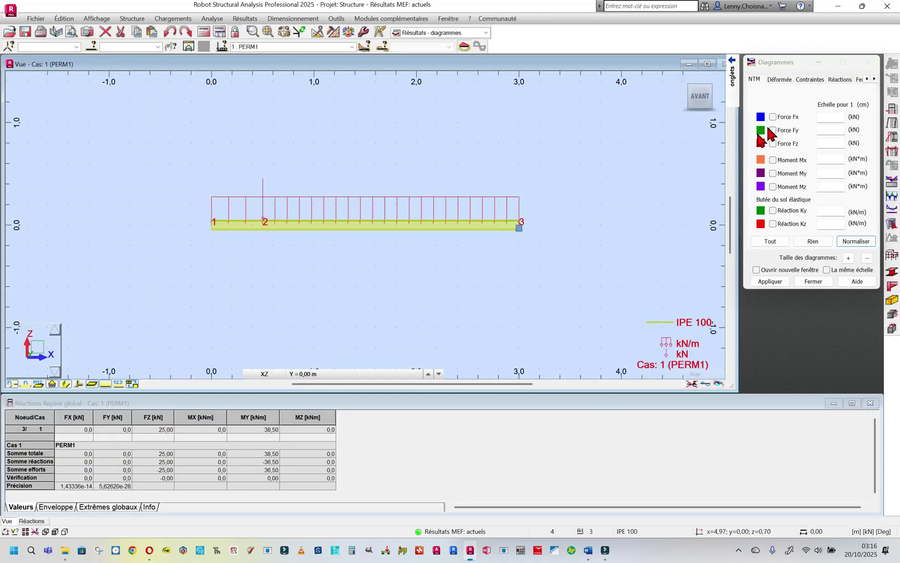
{"action": "key", "text": "ctrl"}
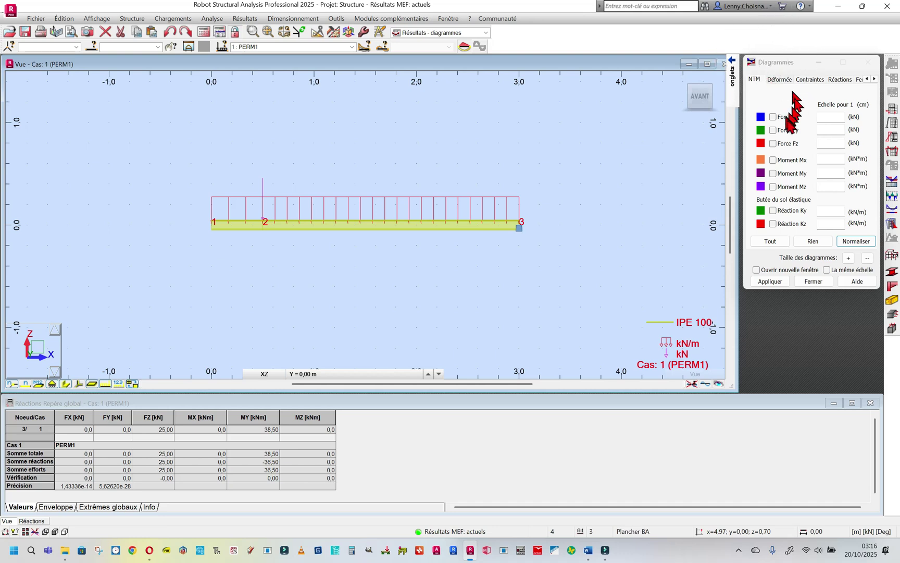
Step: Set the diagram labelling to description with extrêmes locaux values in the diagram parameters
{"action": "left_click", "coordinate": [874, 79]}
{"action": "left_click", "coordinate": [875, 79]}
{"action": "left_click", "coordinate": [875, 79]}
{"action": "left_click", "coordinate": [875, 79]}
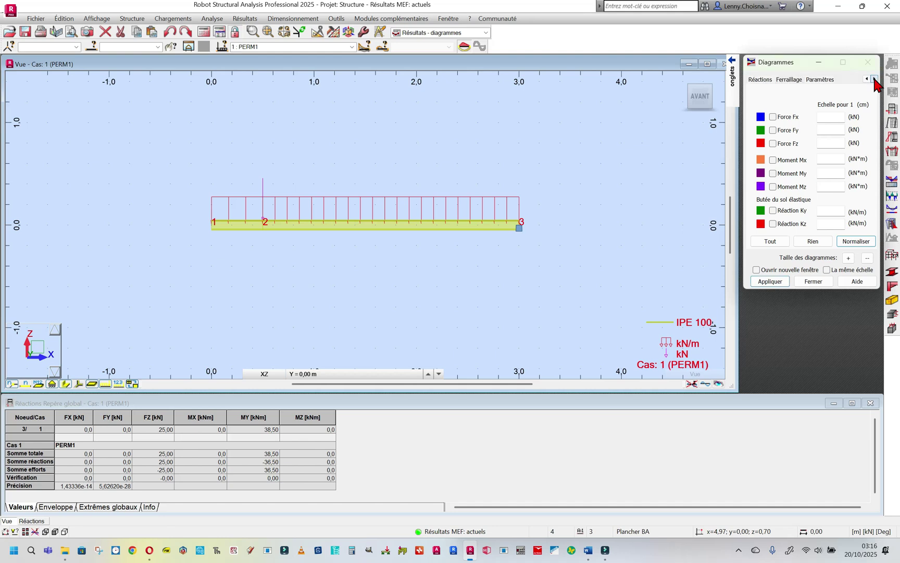
{"action": "left_click", "coordinate": [820, 81]}
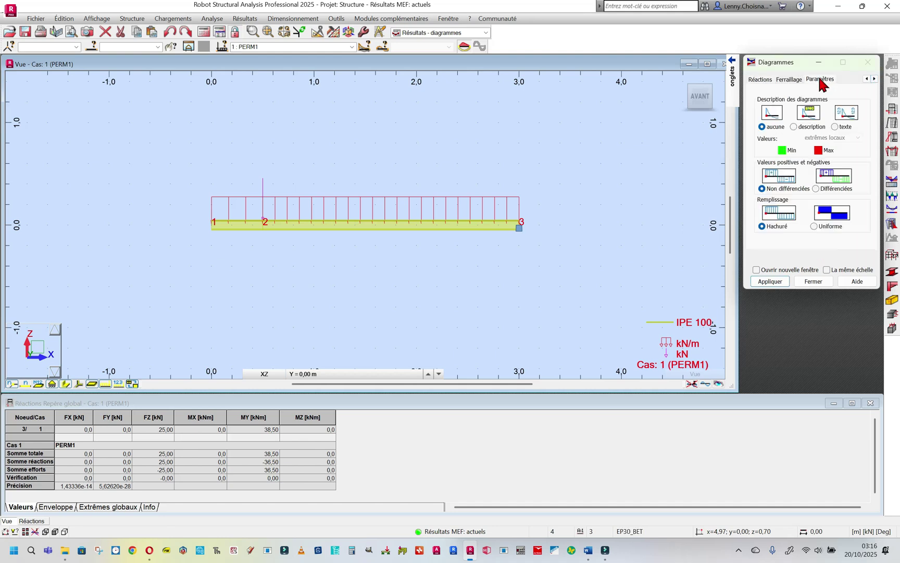
{"action": "left_click", "coordinate": [793, 126]}
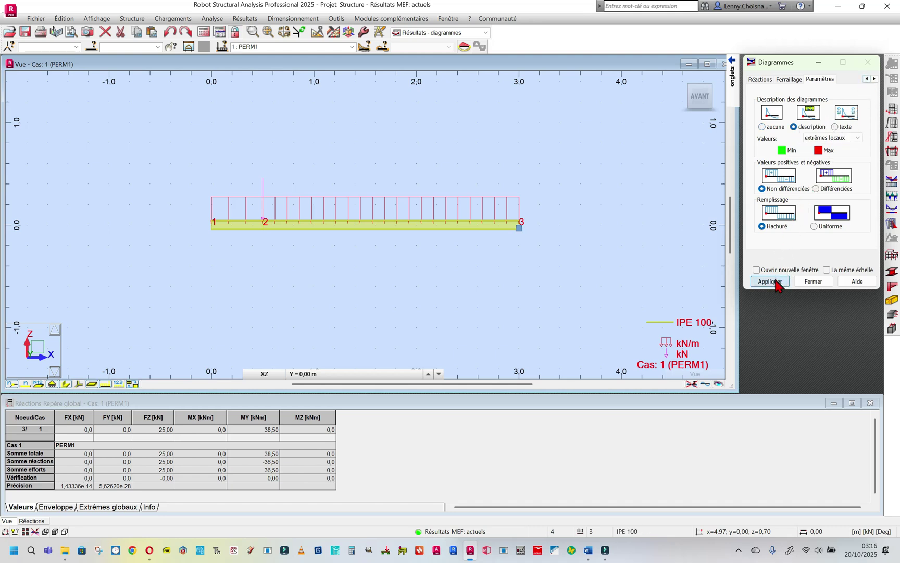
Step: Display the shear force Fz diagram on the beam
{"action": "left_click", "coordinate": [866, 79]}
{"action": "left_click", "coordinate": [866, 79]}
{"action": "left_click", "coordinate": [867, 79]}
{"action": "left_click", "coordinate": [755, 81]}
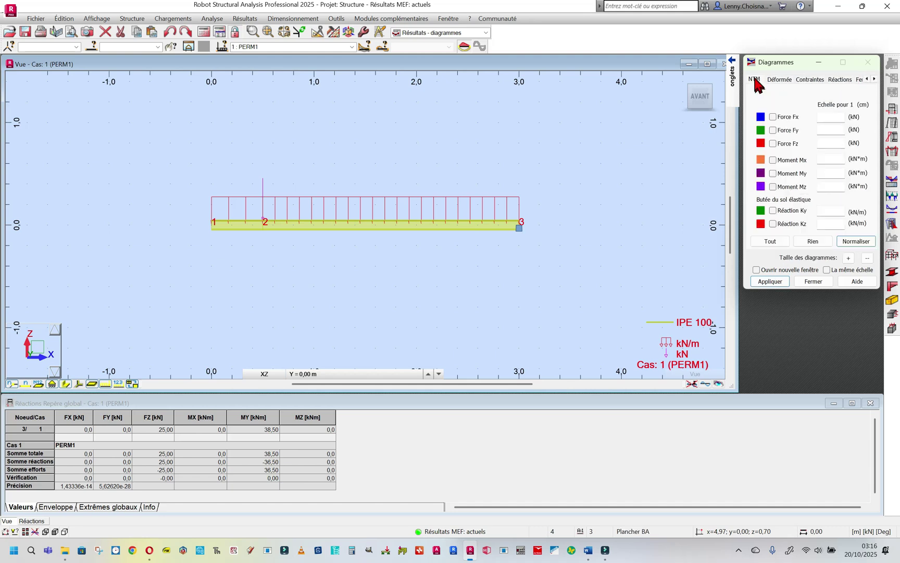
{"action": "left_click", "coordinate": [774, 144]}
{"action": "left_click", "coordinate": [769, 282]}
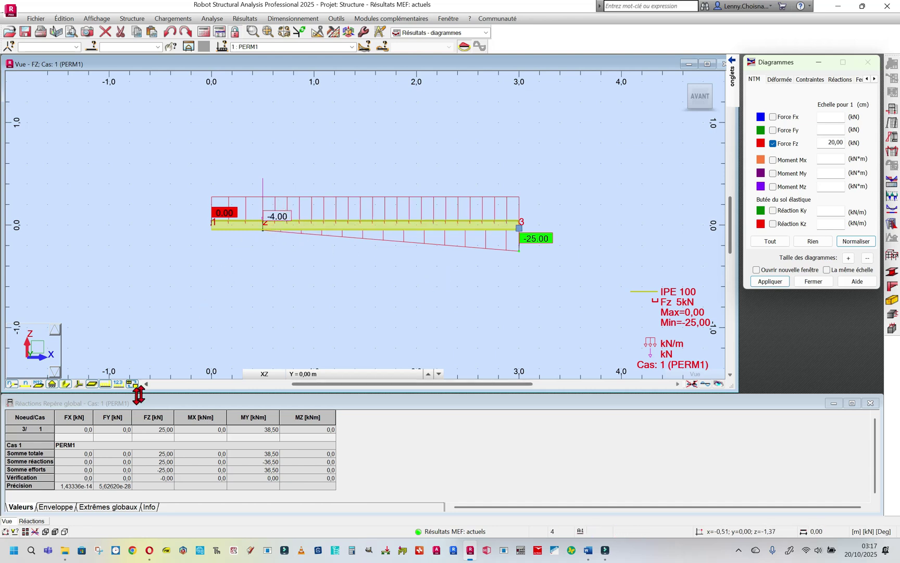
Step: Hide the load symbols in the view so only the Fz diagram is shown on the beam
{"action": "left_click", "coordinate": [91, 384]}
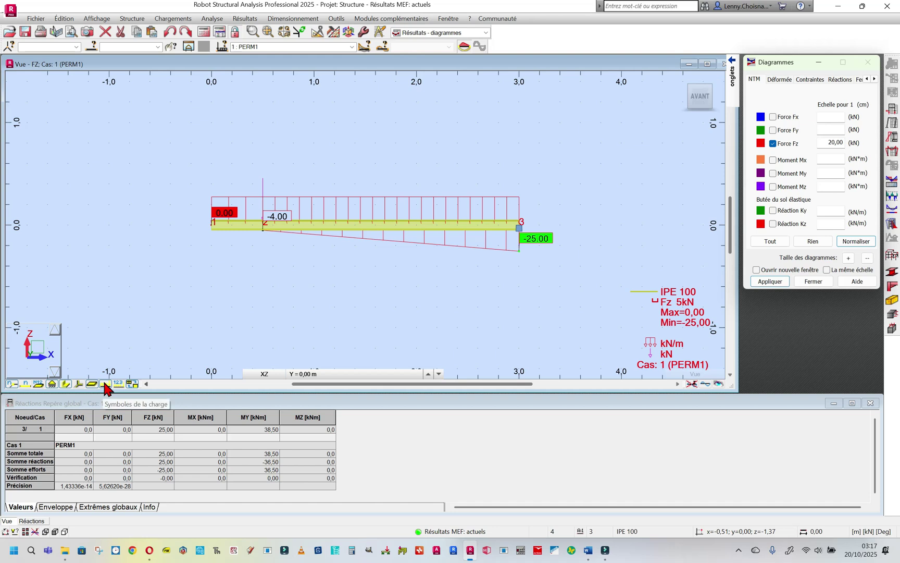
{"action": "left_click", "coordinate": [106, 386]}
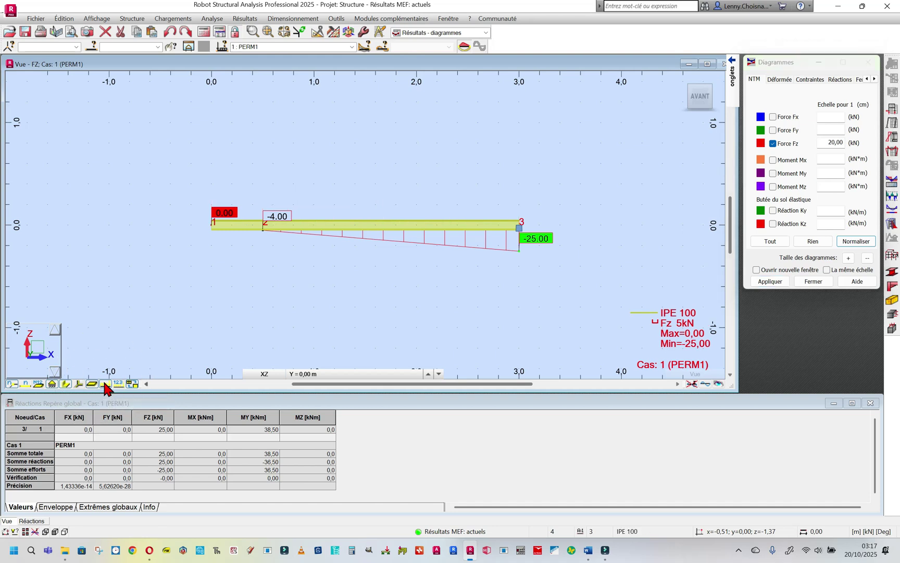
{"action": "scroll", "coordinate": [271, 231], "scroll_direction": "up", "scroll_amount": 2}
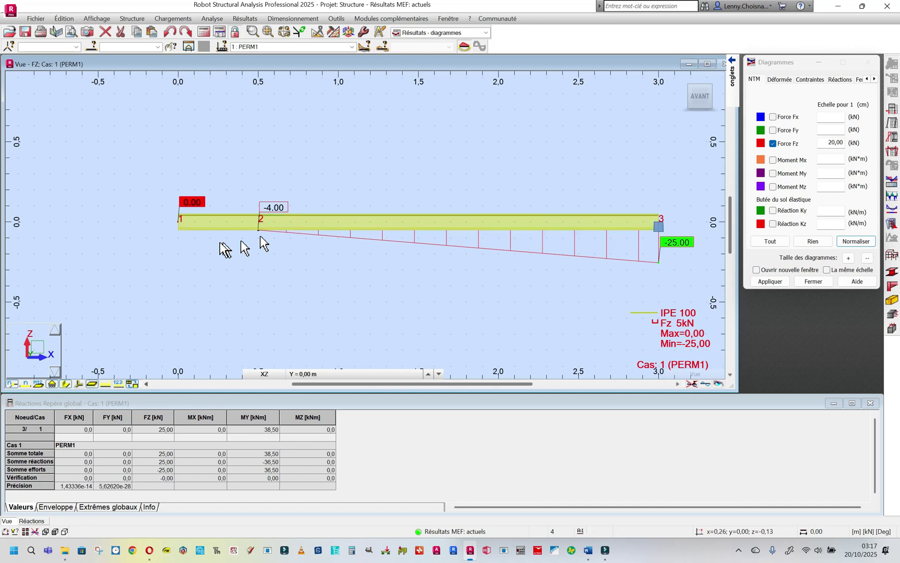
{"action": "scroll", "coordinate": [201, 232], "scroll_direction": "down", "scroll_amount": 1}
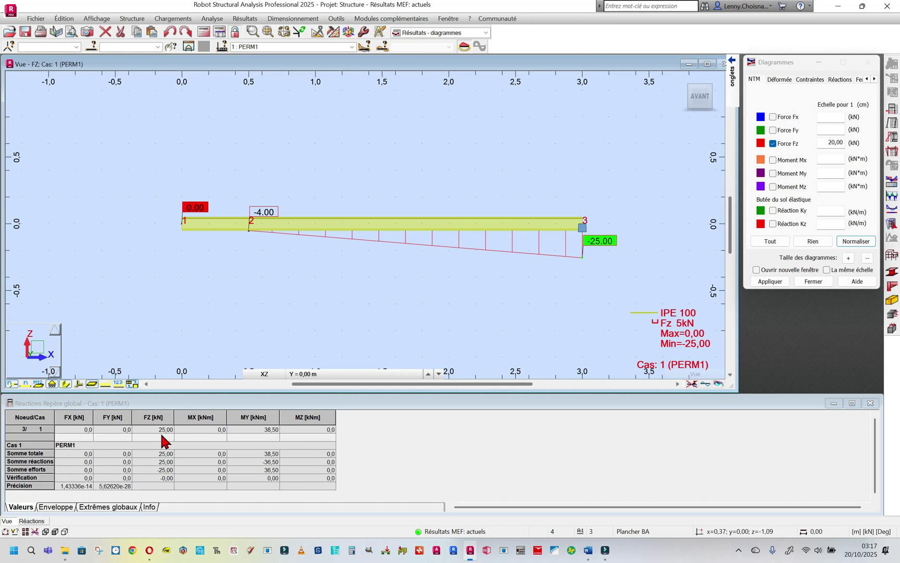
Step: Replace the Fz diagram with the bending moment My diagram on the beam
{"action": "left_click", "coordinate": [774, 145]}
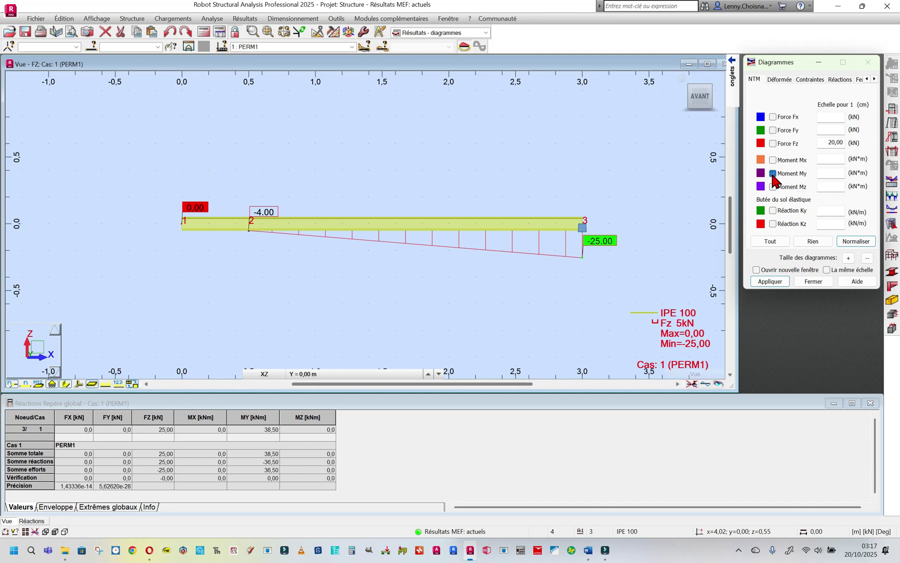
{"action": "left_click", "coordinate": [770, 281]}
{"action": "scroll", "coordinate": [443, 263], "scroll_direction": "up", "scroll_amount": 1}
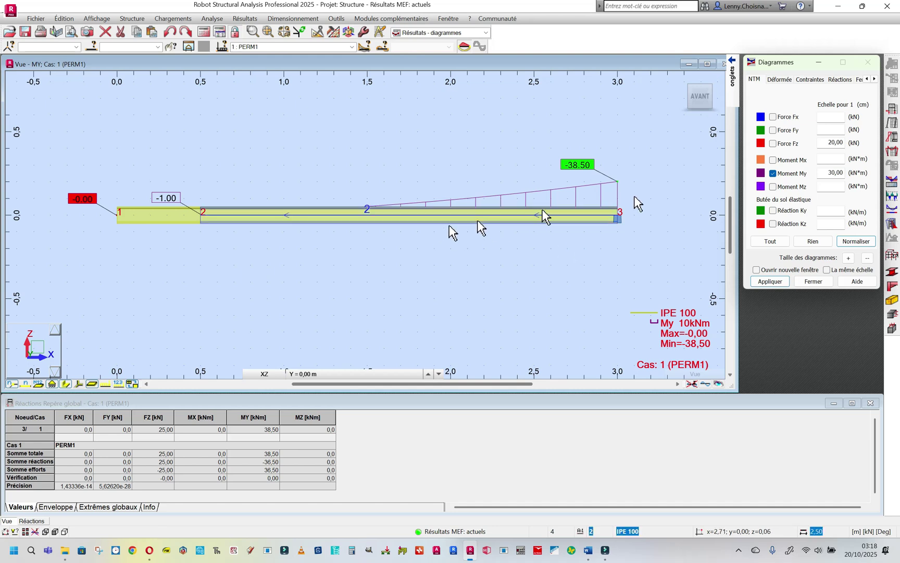
Step: Deselect the bending moment My diagram
{"action": "left_click", "coordinate": [774, 174]}
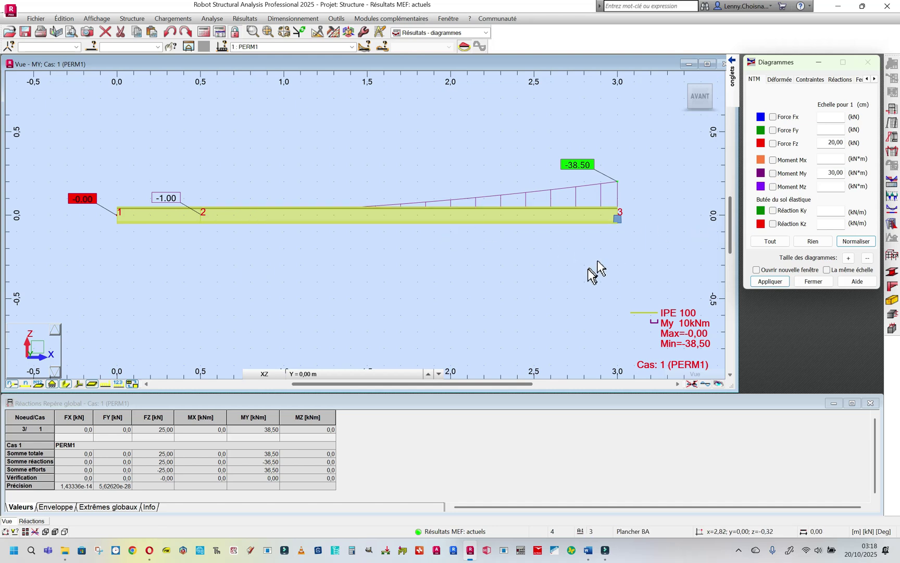